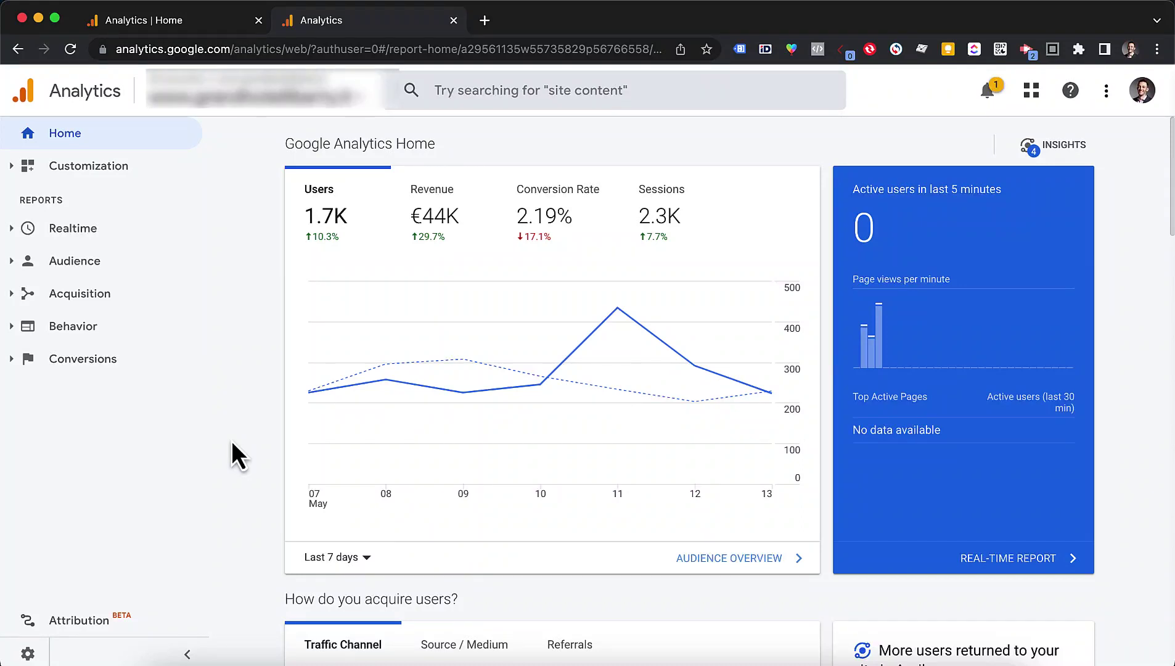
# Open the booking goal's Funnel Visualization report under Conversions > Goals.
pyautogui.click(11, 362)
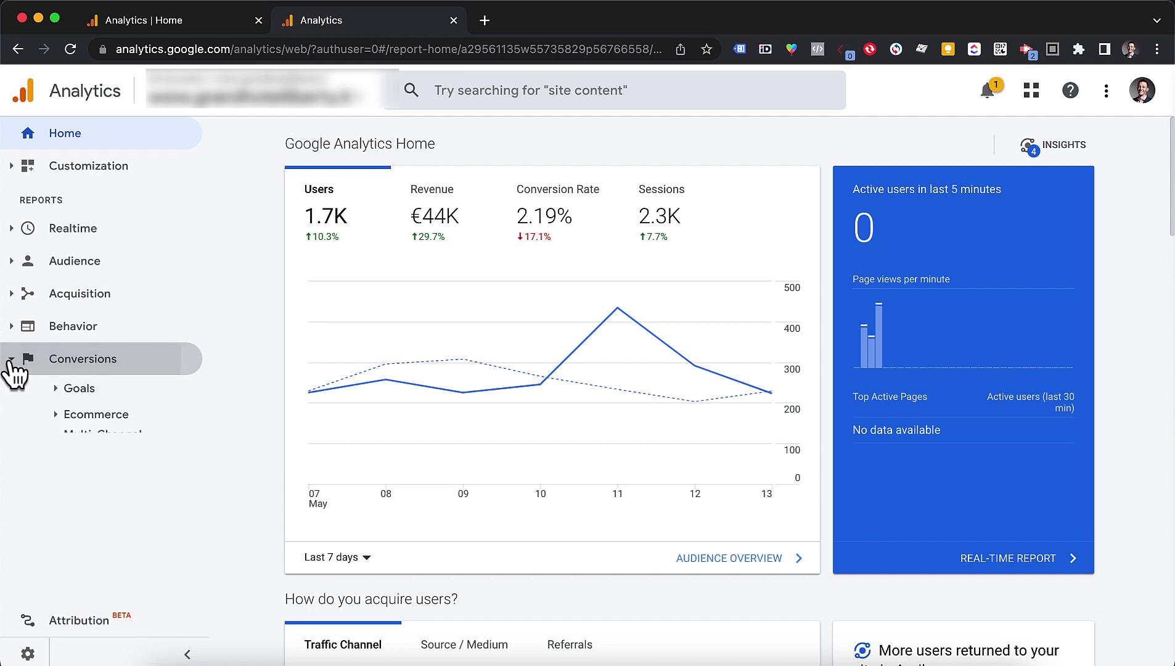
pyautogui.click(55, 404)
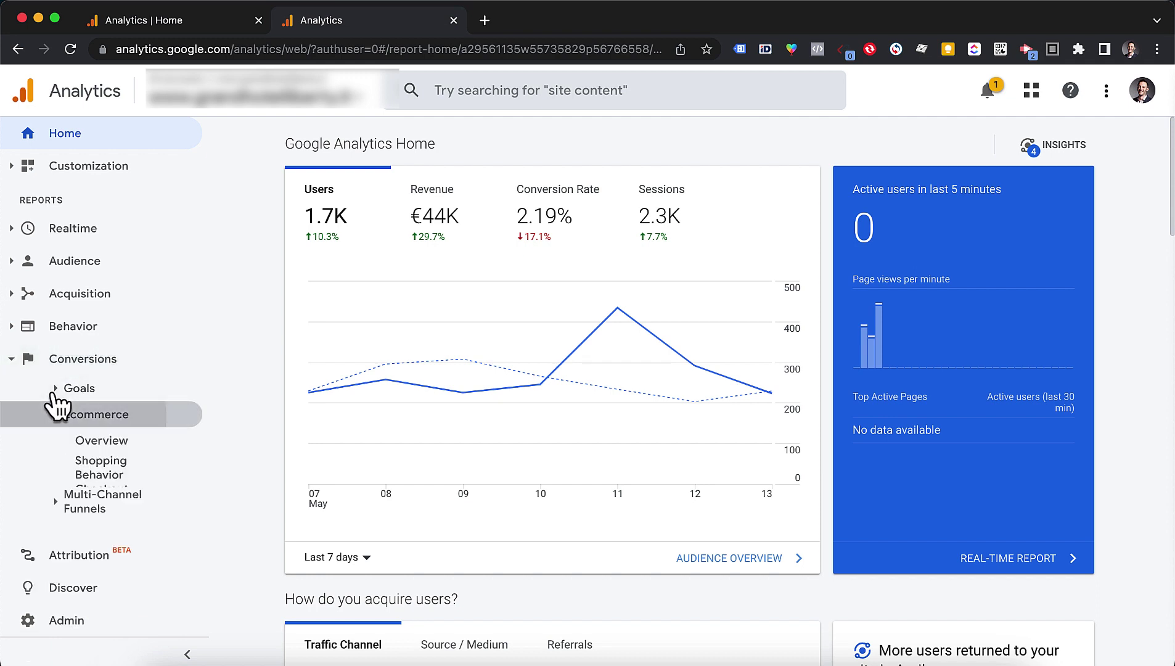
pyautogui.click(53, 393)
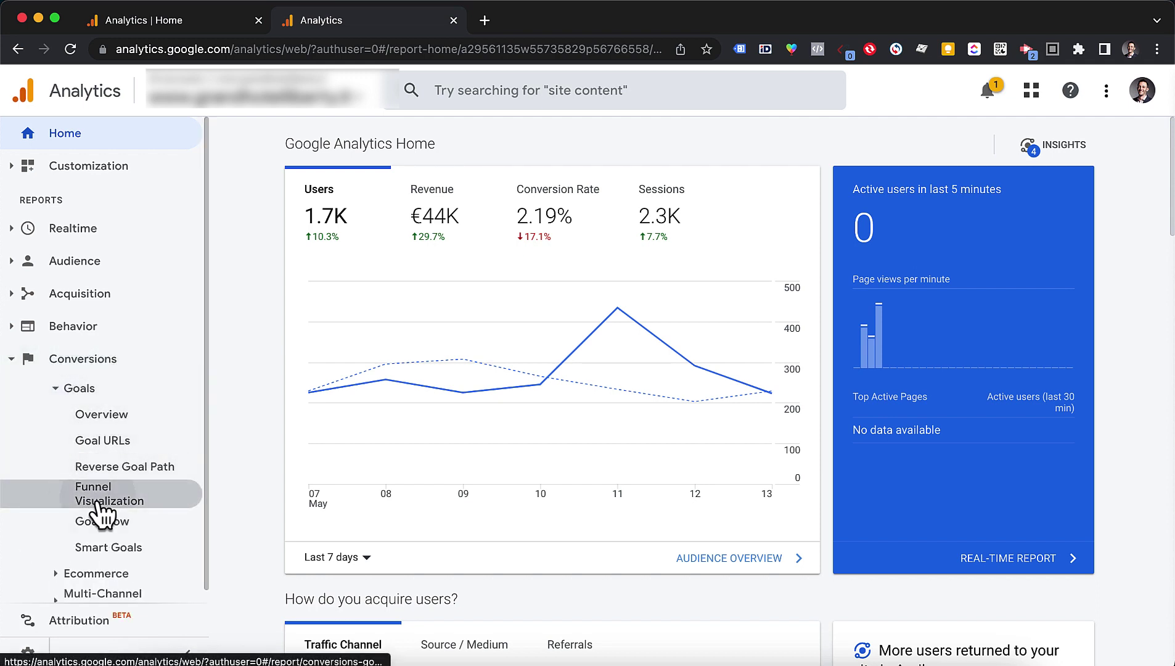
pyautogui.click(101, 514)
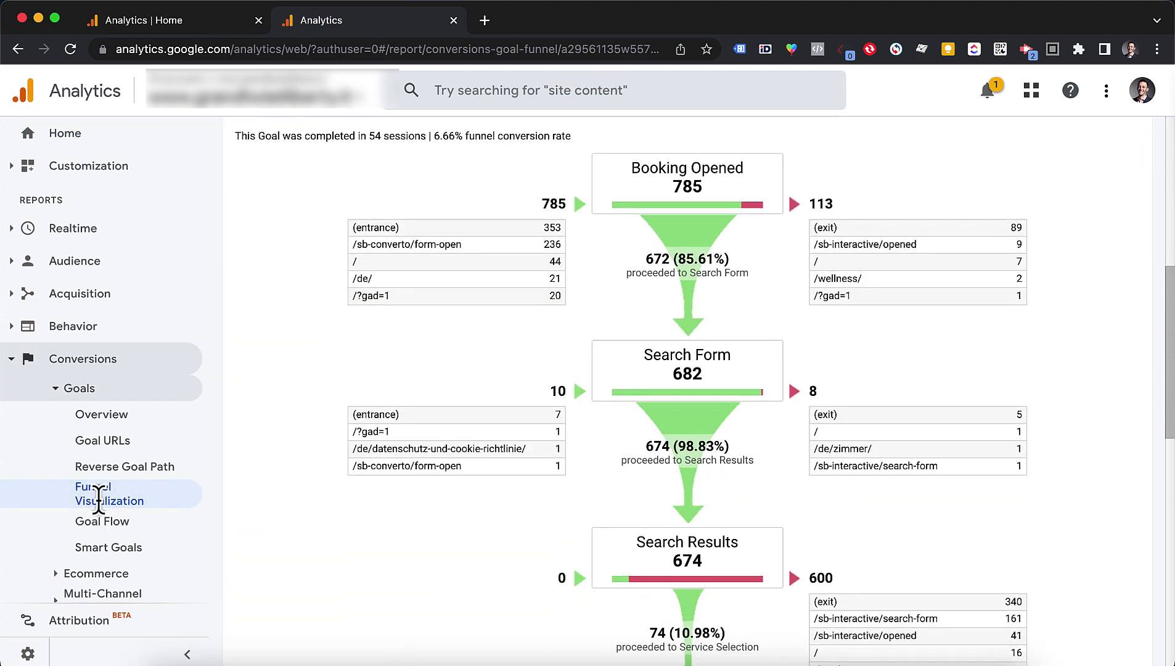
pyautogui.scroll(-1, 680, 244)
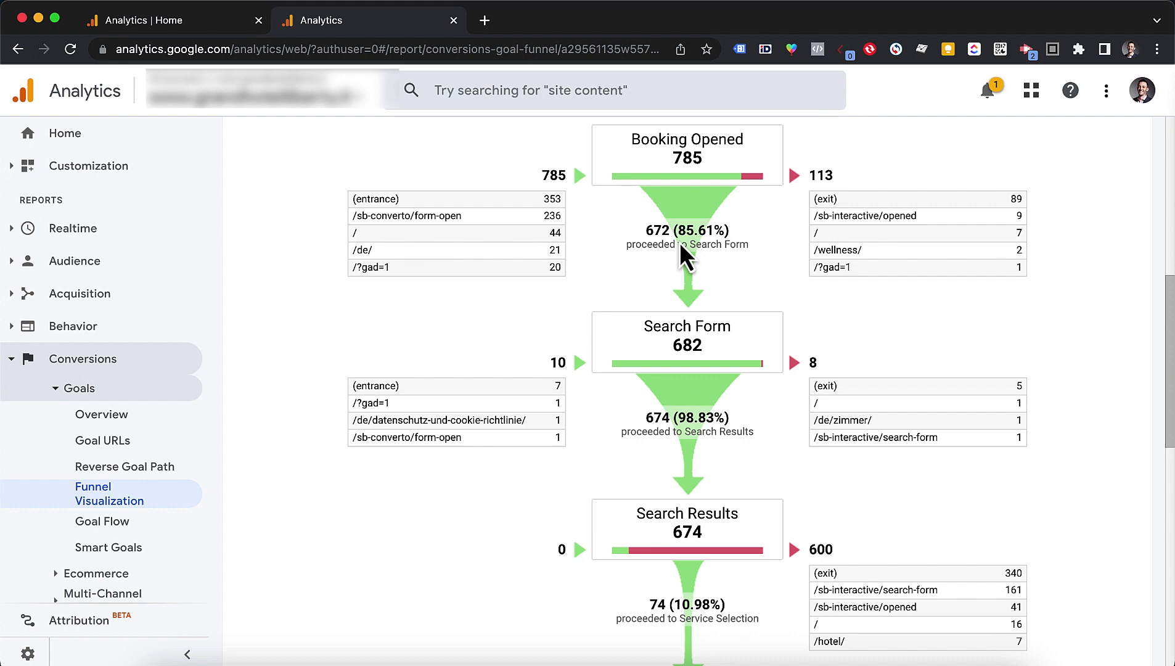
pyautogui.scroll(-1, 681, 244)
pyautogui.scroll(-4, 680, 244)
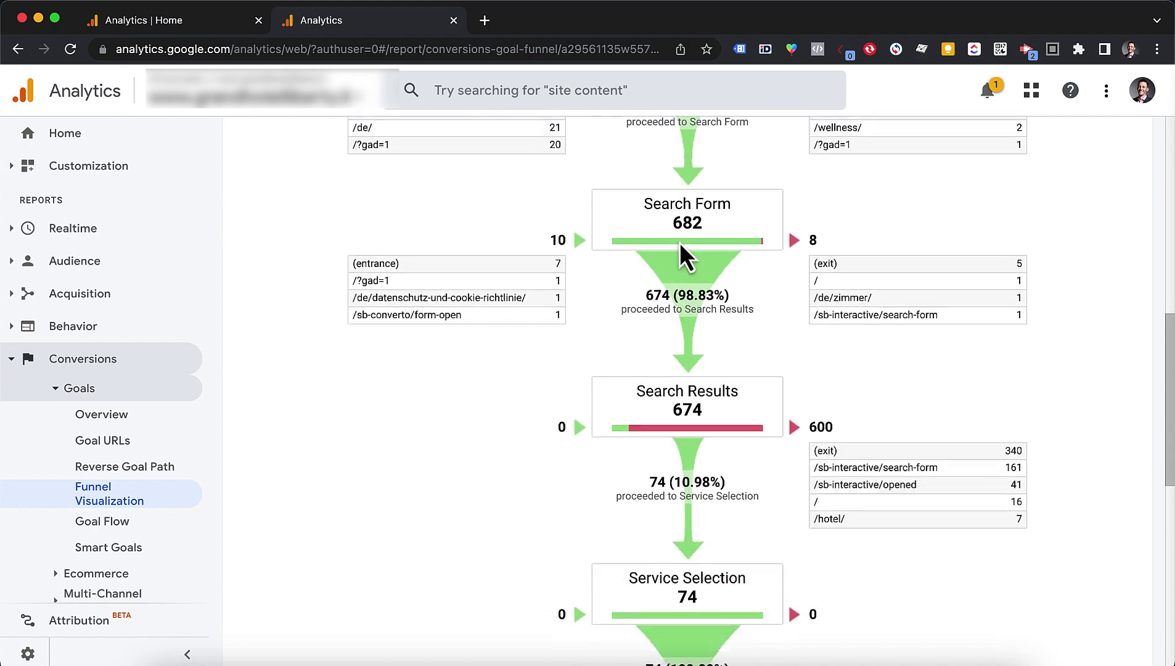
pyautogui.scroll(-4, 680, 245)
pyautogui.scroll(-2, 680, 244)
pyautogui.scroll(-2, 680, 242)
pyautogui.scroll(-4, 680, 243)
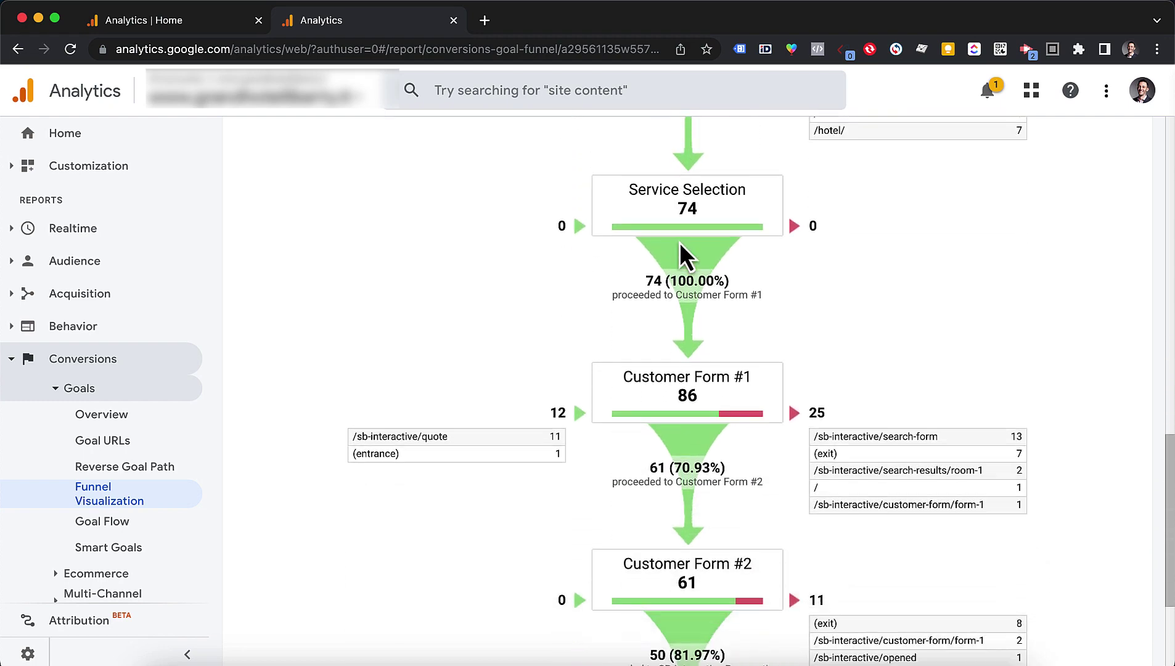
pyautogui.scroll(-1, 680, 242)
pyautogui.scroll(-5, 680, 242)
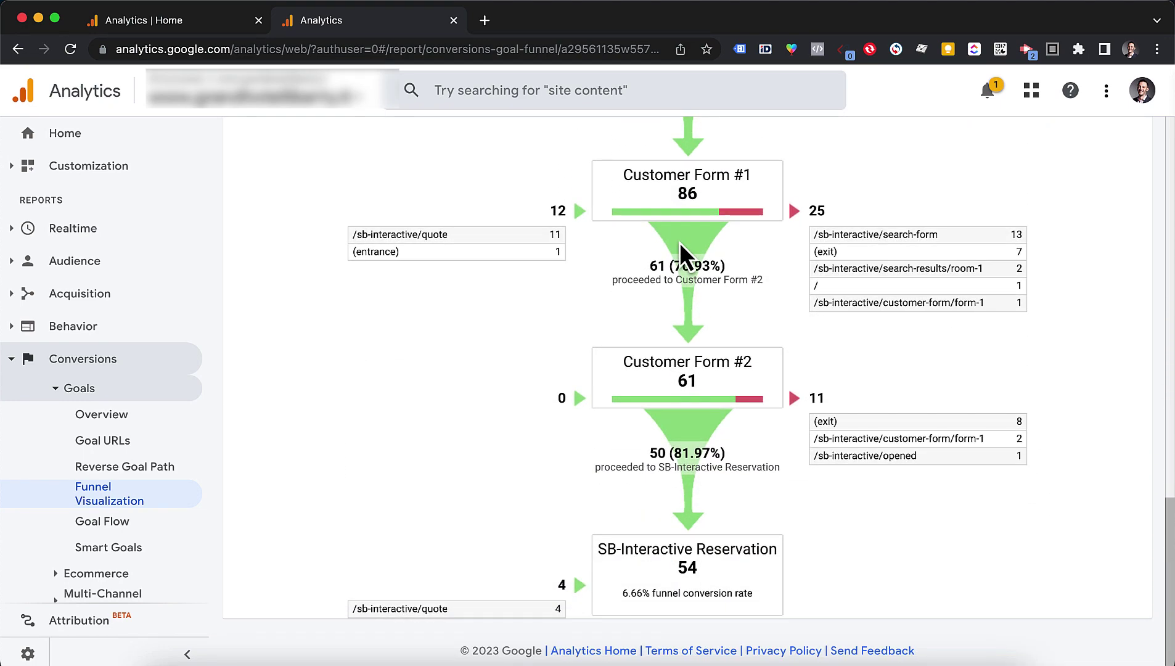
# From the GA4 Home, start a new Funnel exploration with its default steps.
pyautogui.click(181, 18)
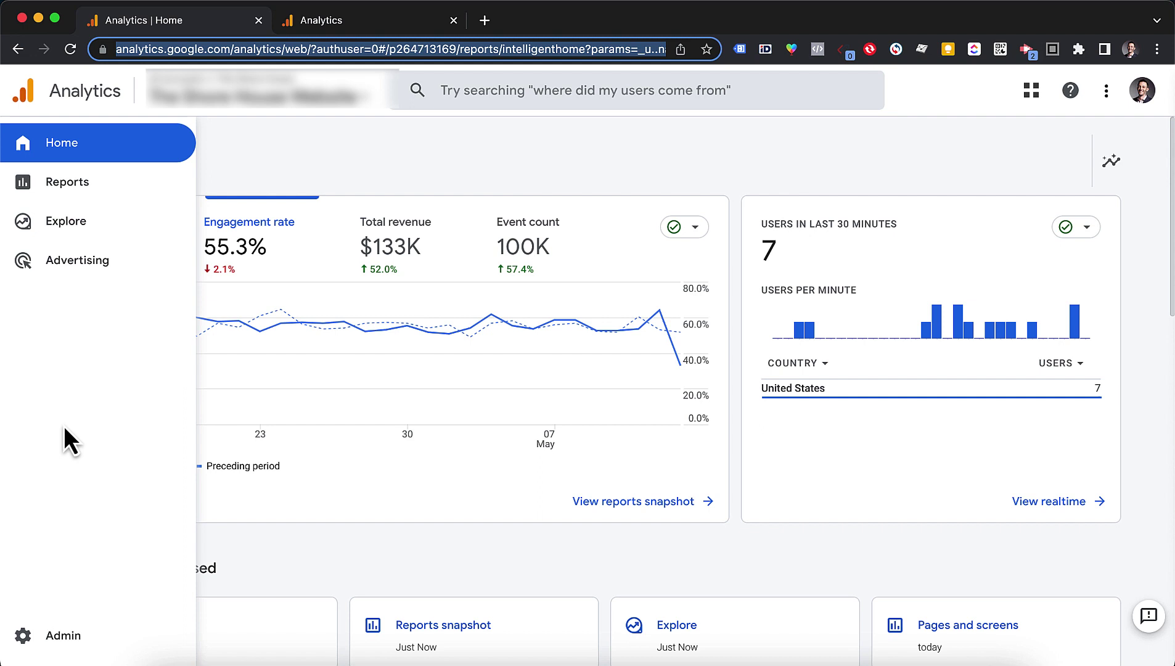
pyautogui.click(69, 229)
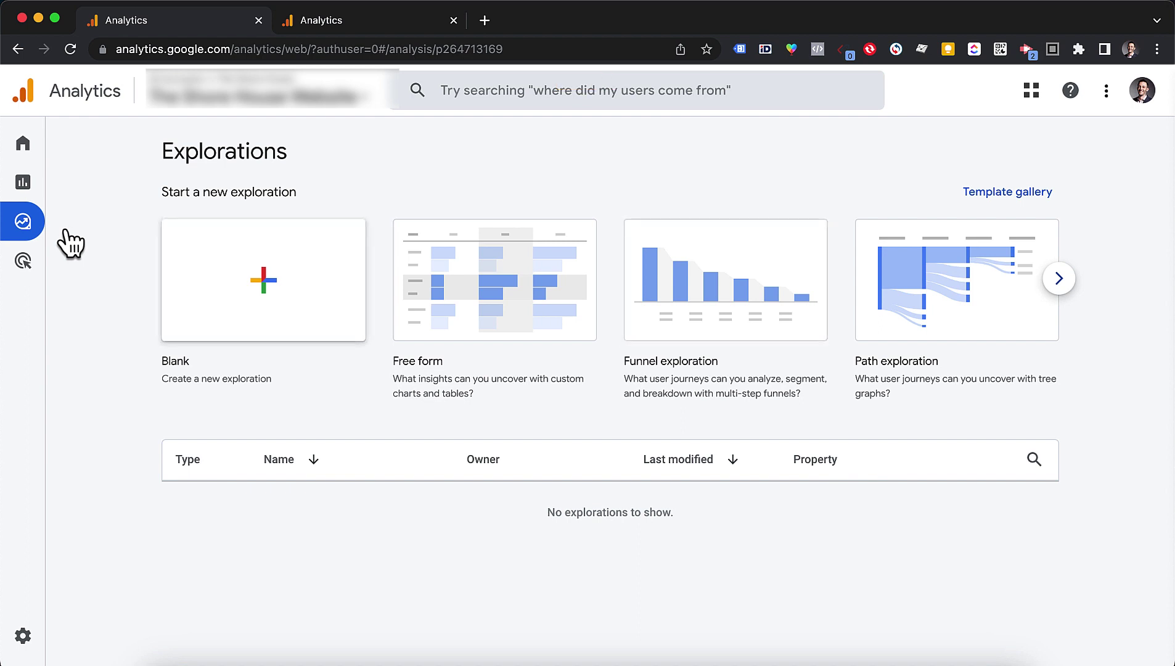
pyautogui.click(695, 290)
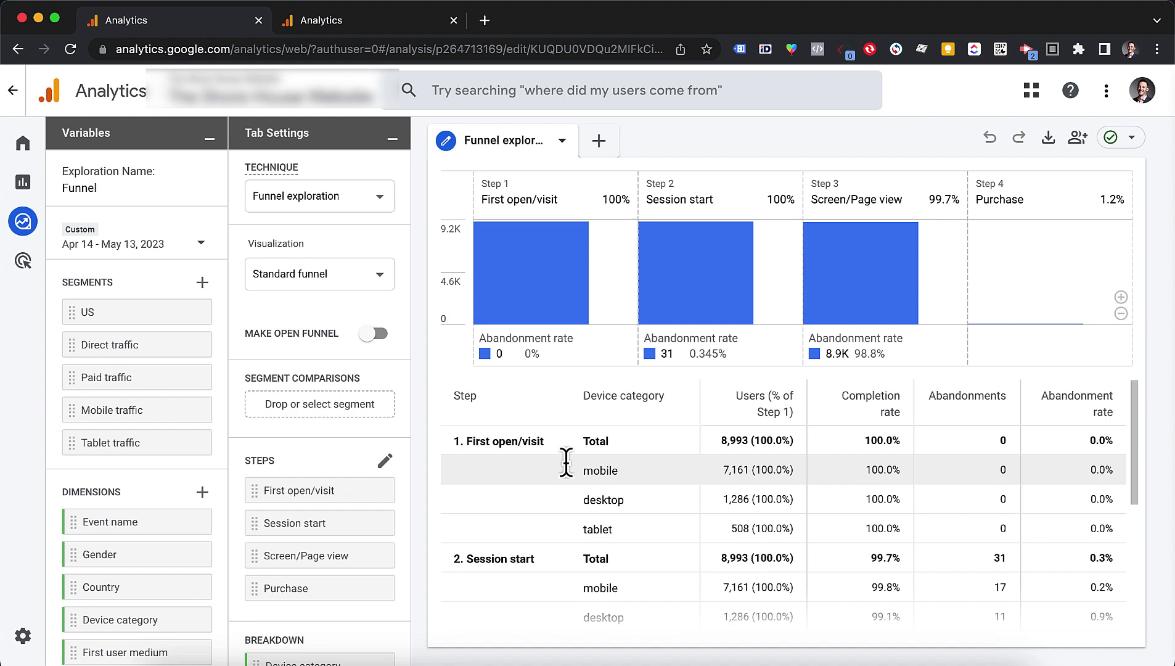
# Open the Engagement > Events report showing 25 rows per page.
pyautogui.moveTo(23, 182)
pyautogui.click(48, 182)
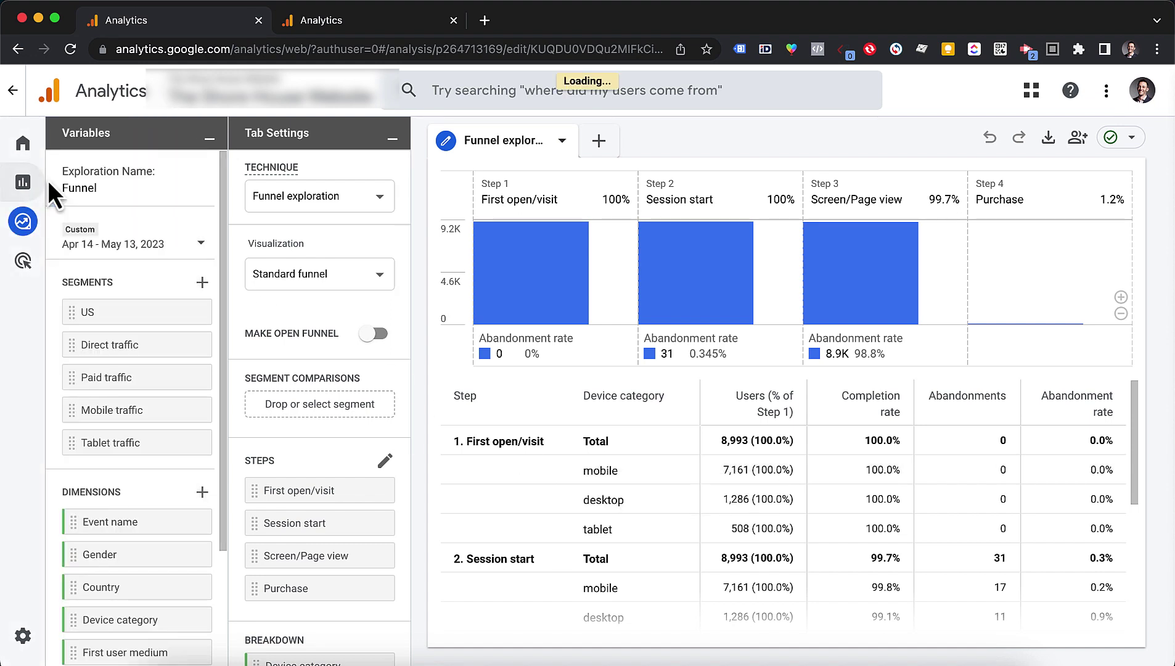
pyautogui.click(147, 265)
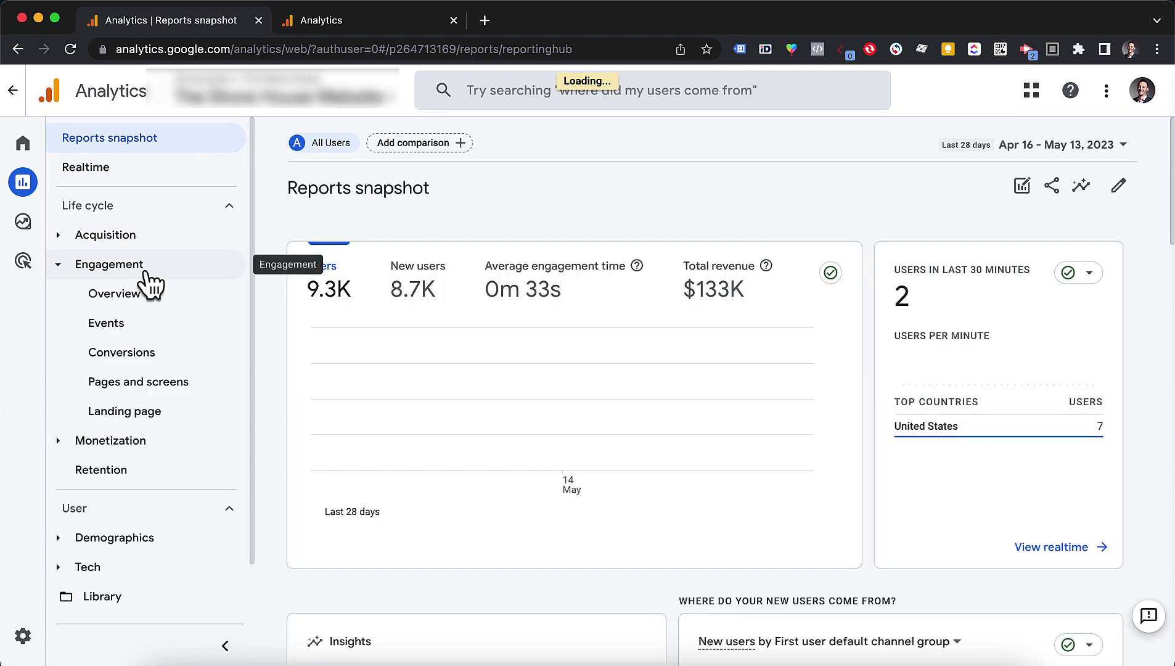
pyautogui.click(115, 326)
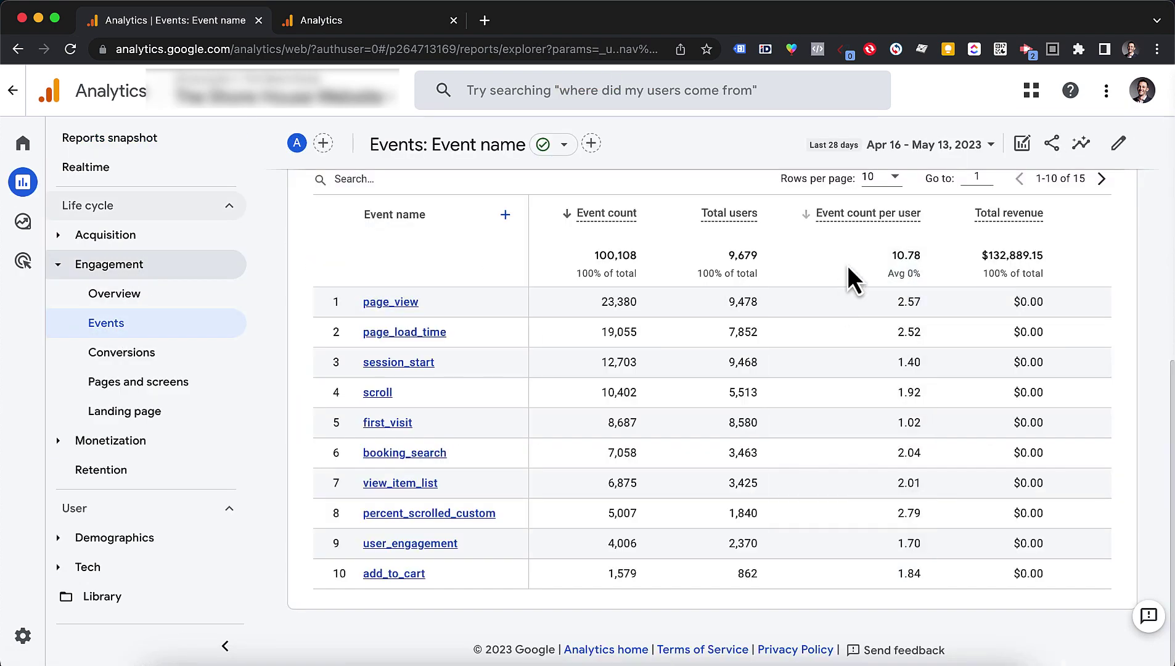
pyautogui.click(892, 180)
pyautogui.click(891, 223)
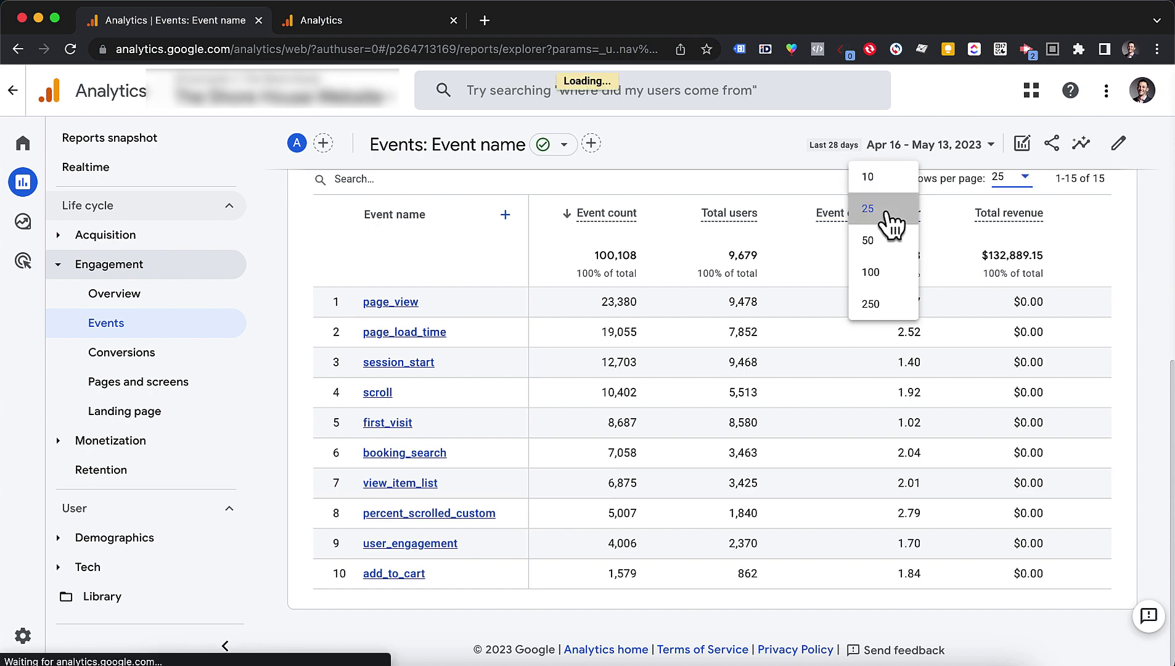
pyautogui.scroll(-2, 660, 386)
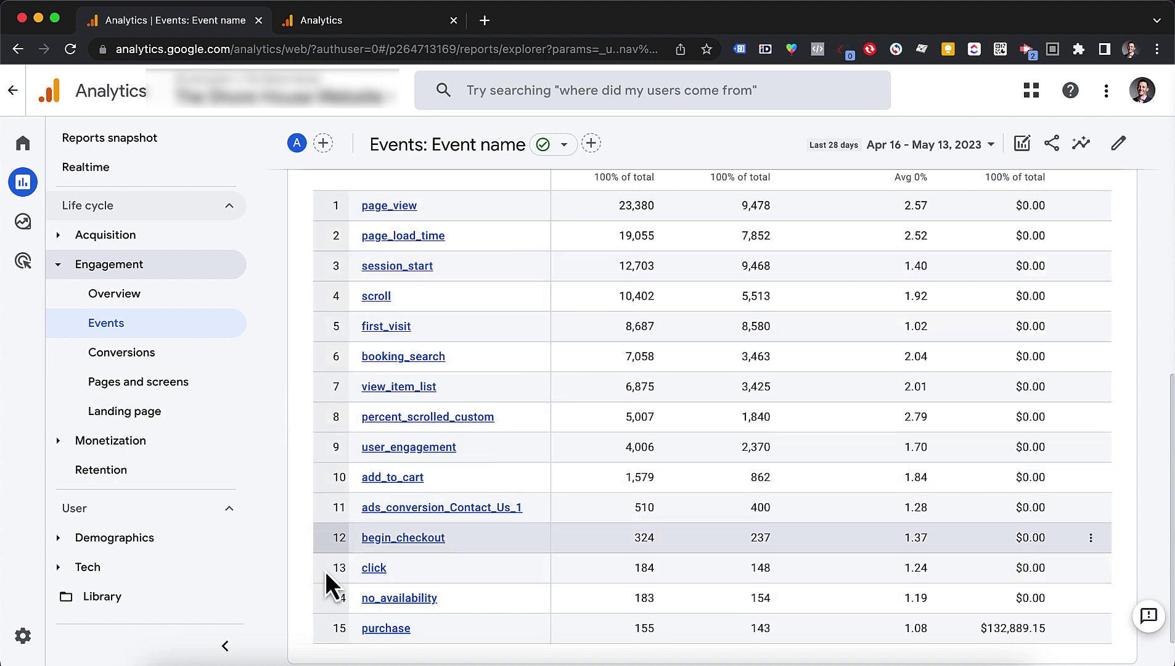
pyautogui.moveTo(23, 221)
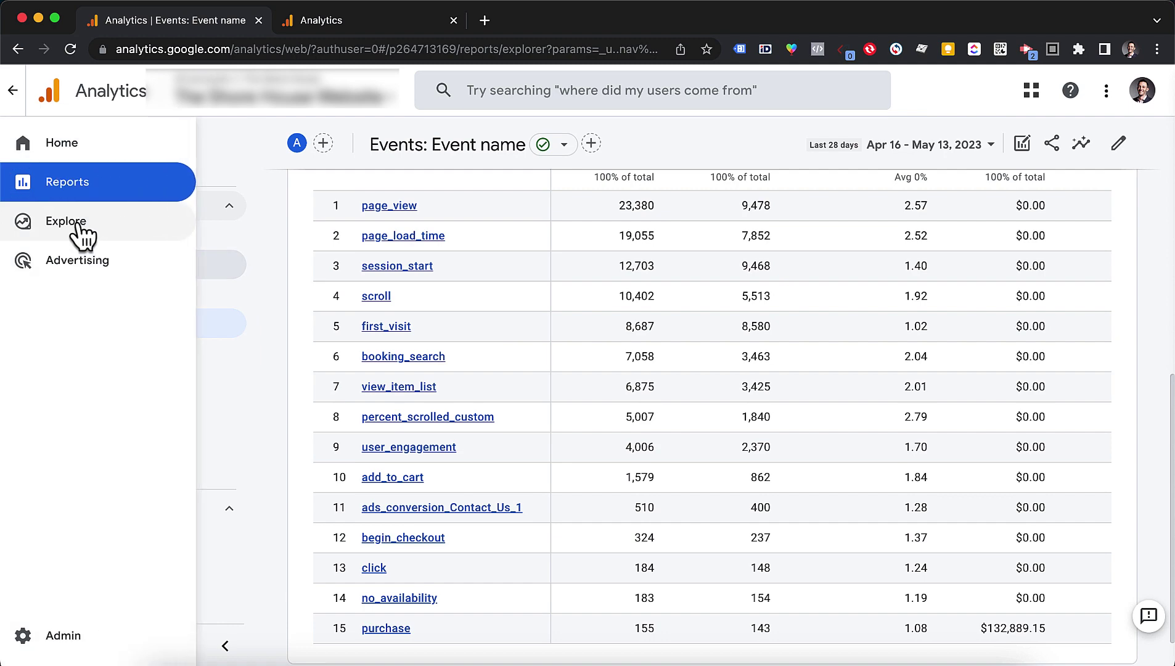
# Open the saved Funnel exploration from Explore and enter its steps editor.
pyautogui.click(82, 237)
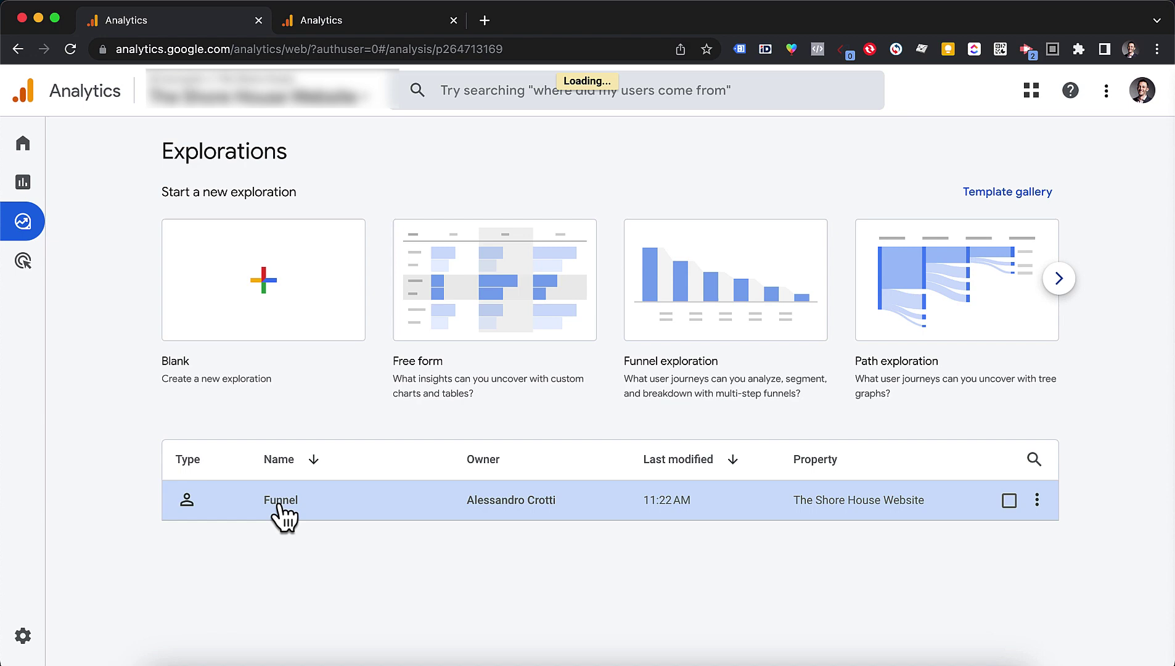
pyautogui.click(280, 503)
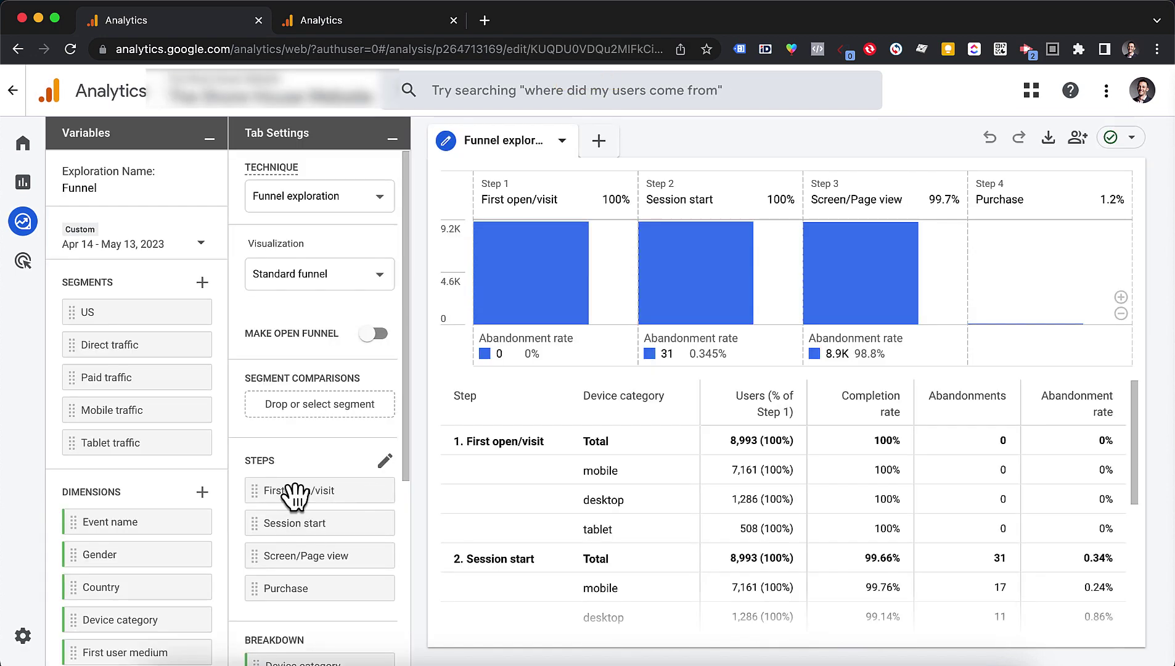
pyautogui.click(383, 463)
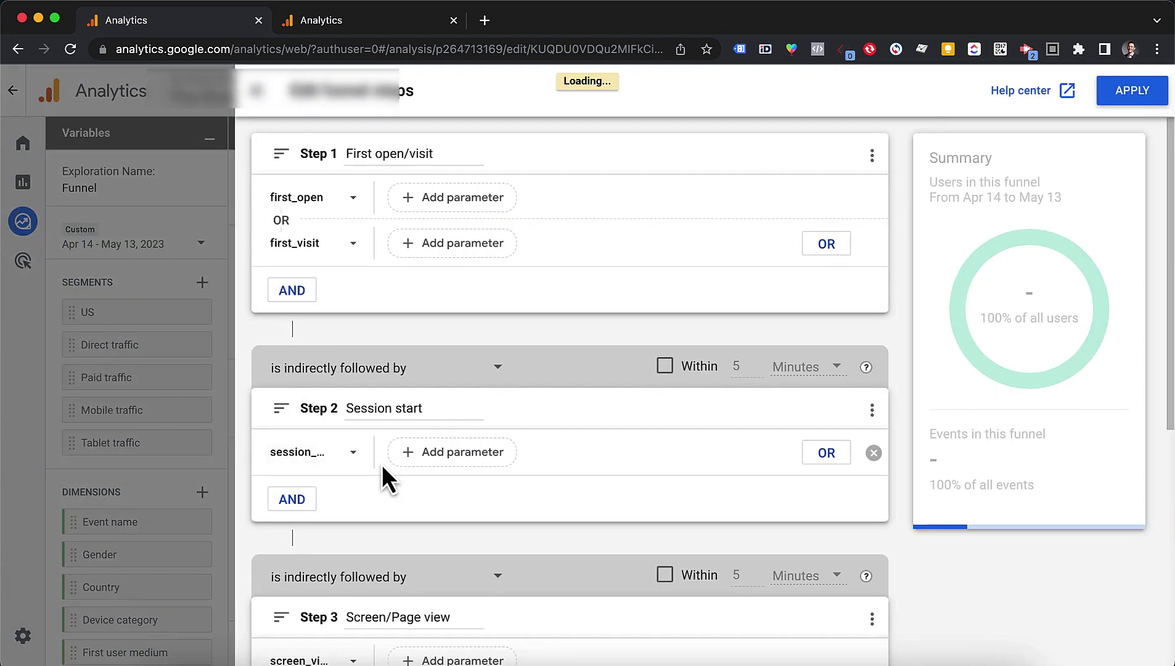
pyautogui.scroll(-1, 582, 361)
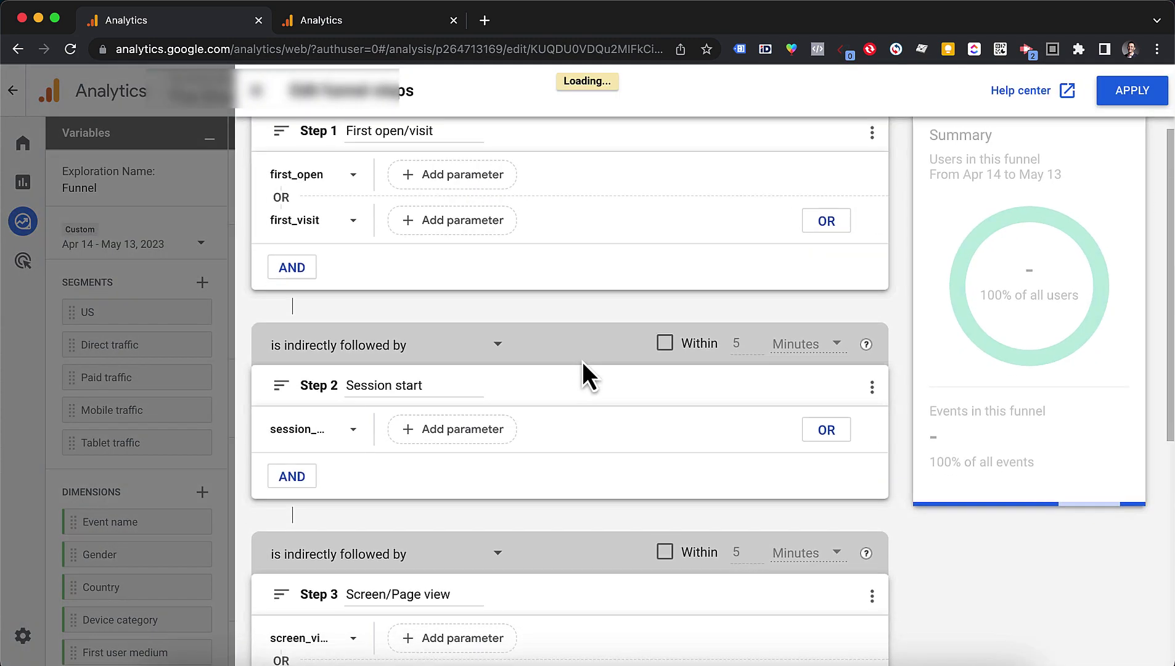
pyautogui.scroll(1, 582, 361)
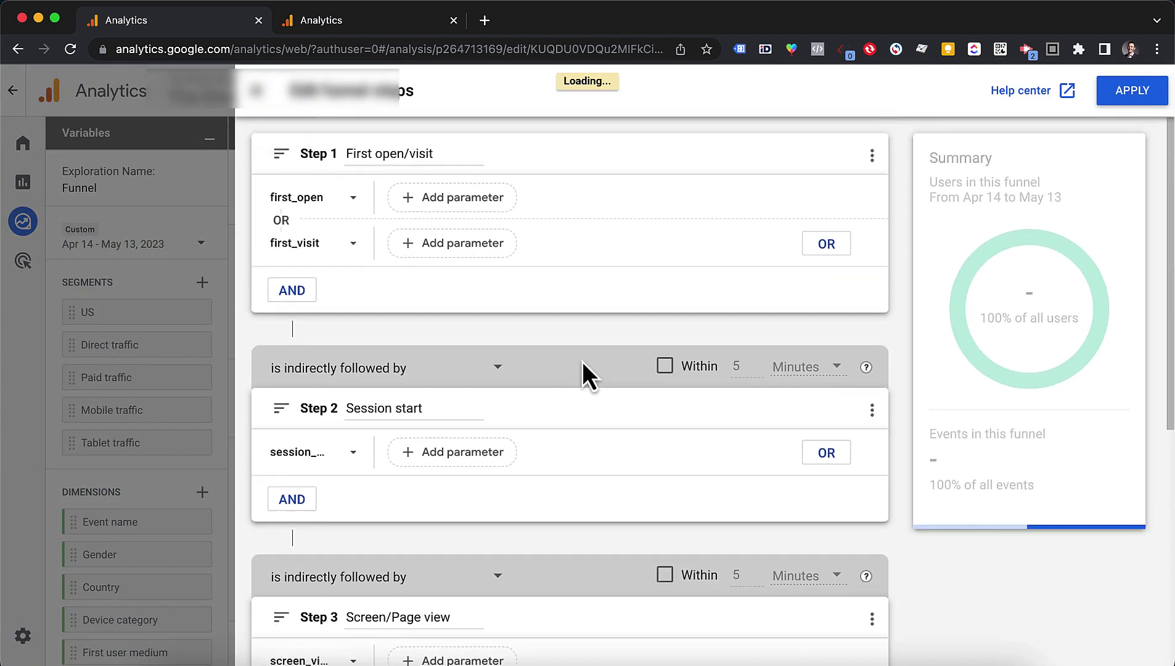
pyautogui.click(457, 153)
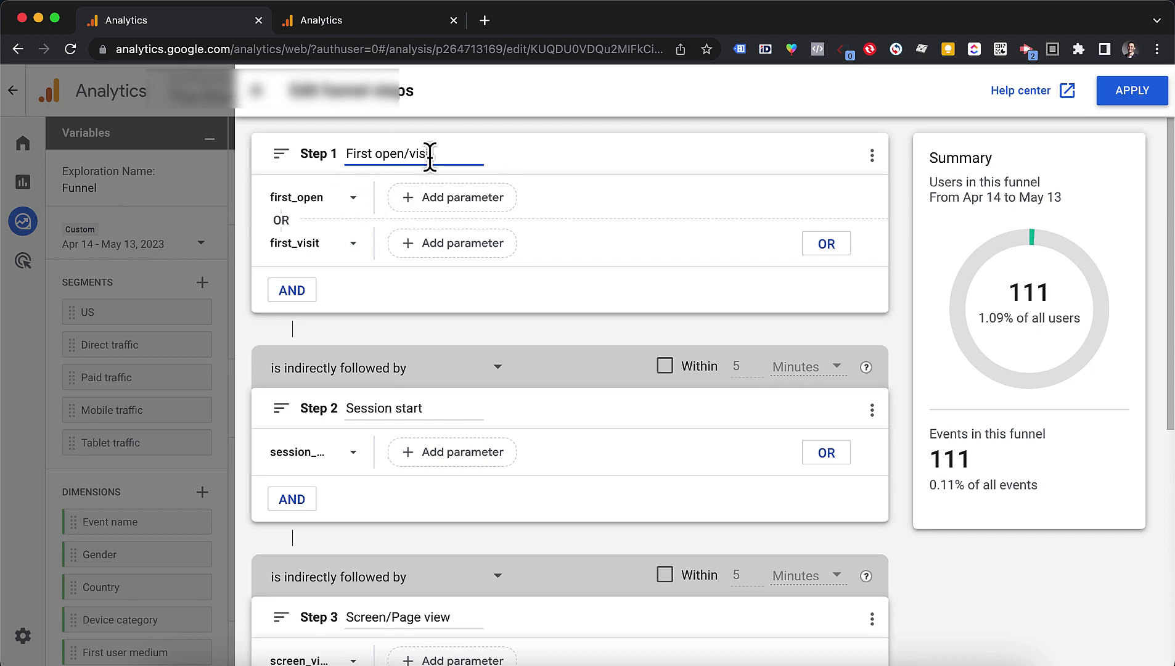
pyautogui.scroll(-2, 427, 170)
# Set Step 2's event to booking_search.
pyautogui.tripleClick(452, 334)
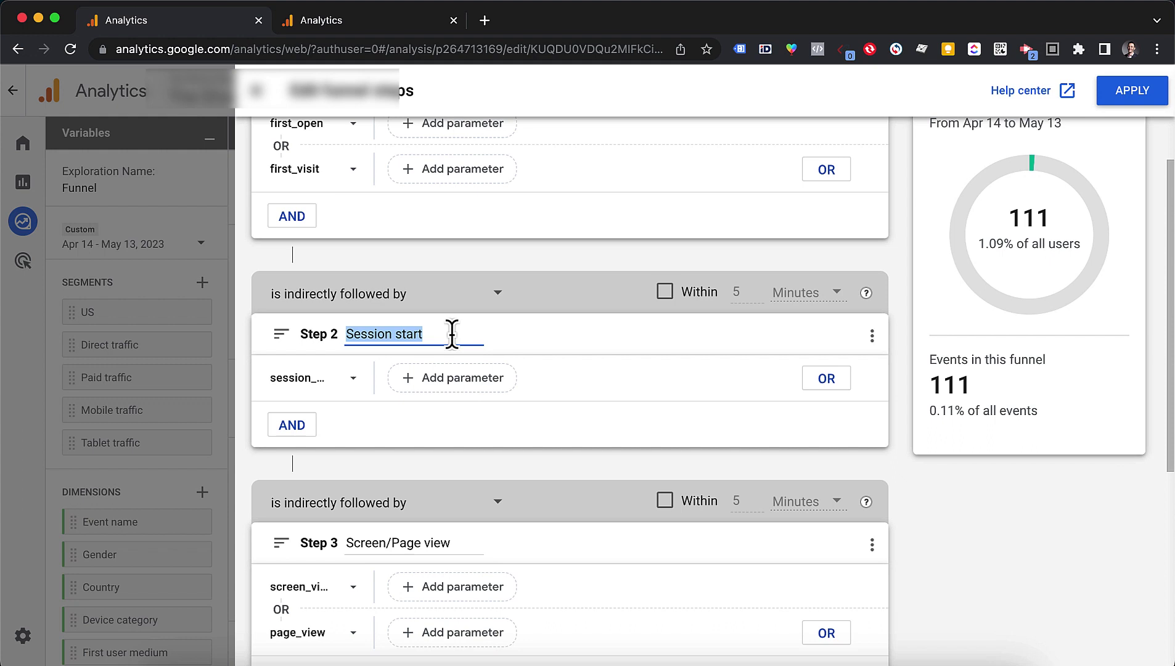
pyautogui.write('Book')
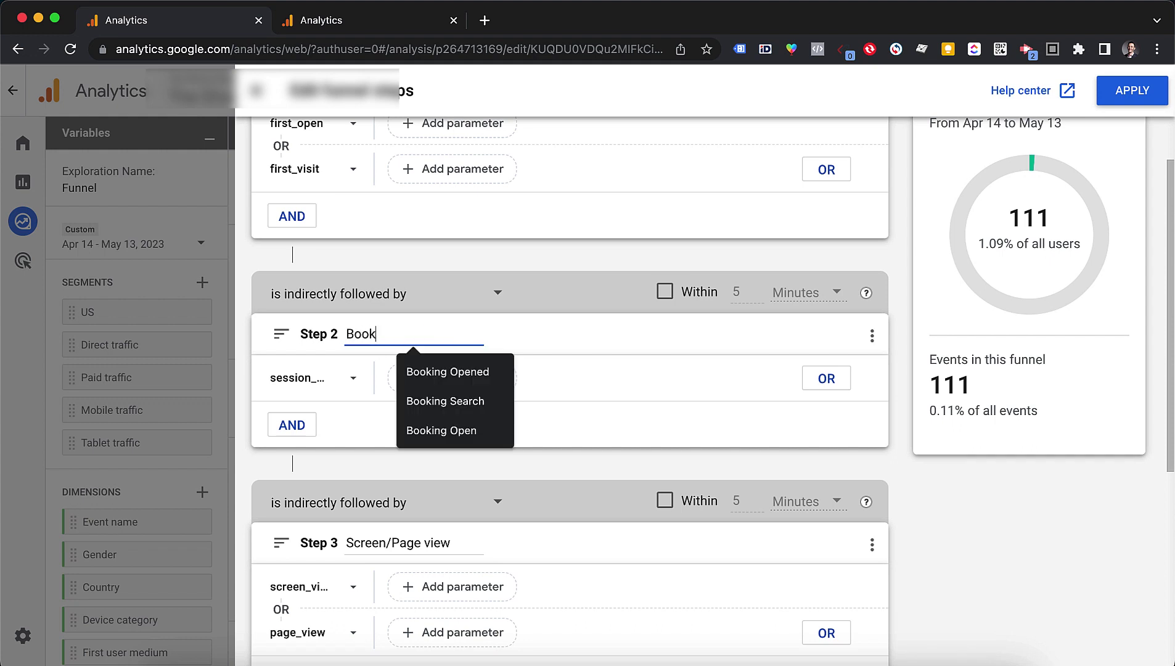
pyautogui.write('ing Search')
pyautogui.click(335, 381)
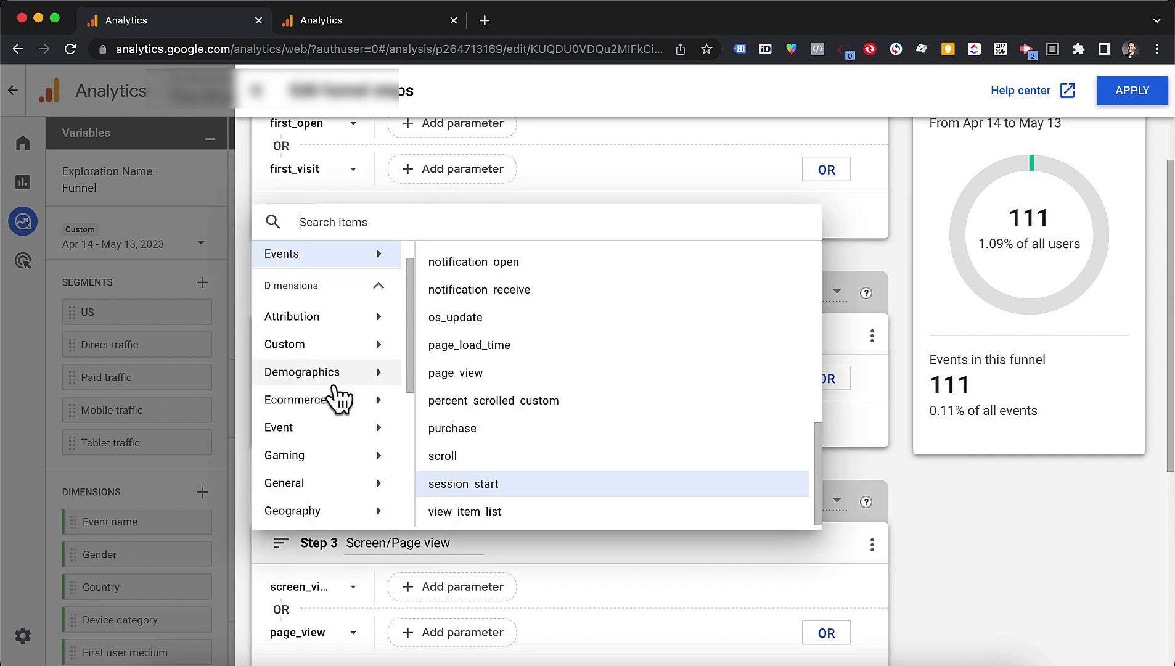
pyautogui.click(299, 259)
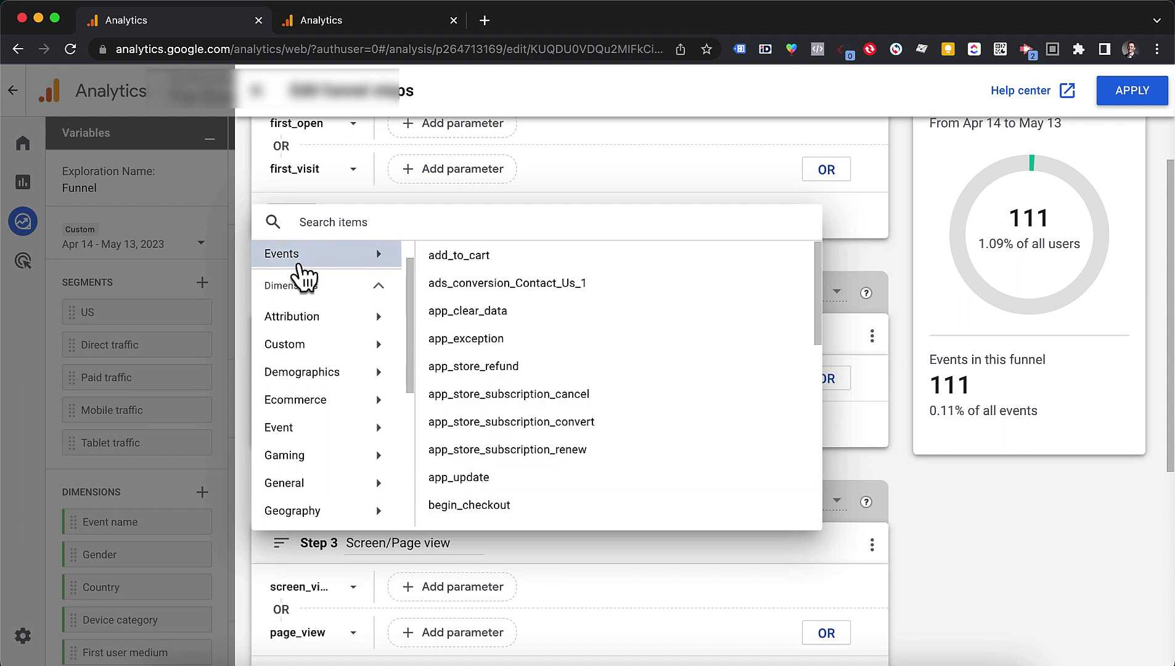
pyautogui.scroll(-1, 514, 363)
pyautogui.scroll(-3, 514, 363)
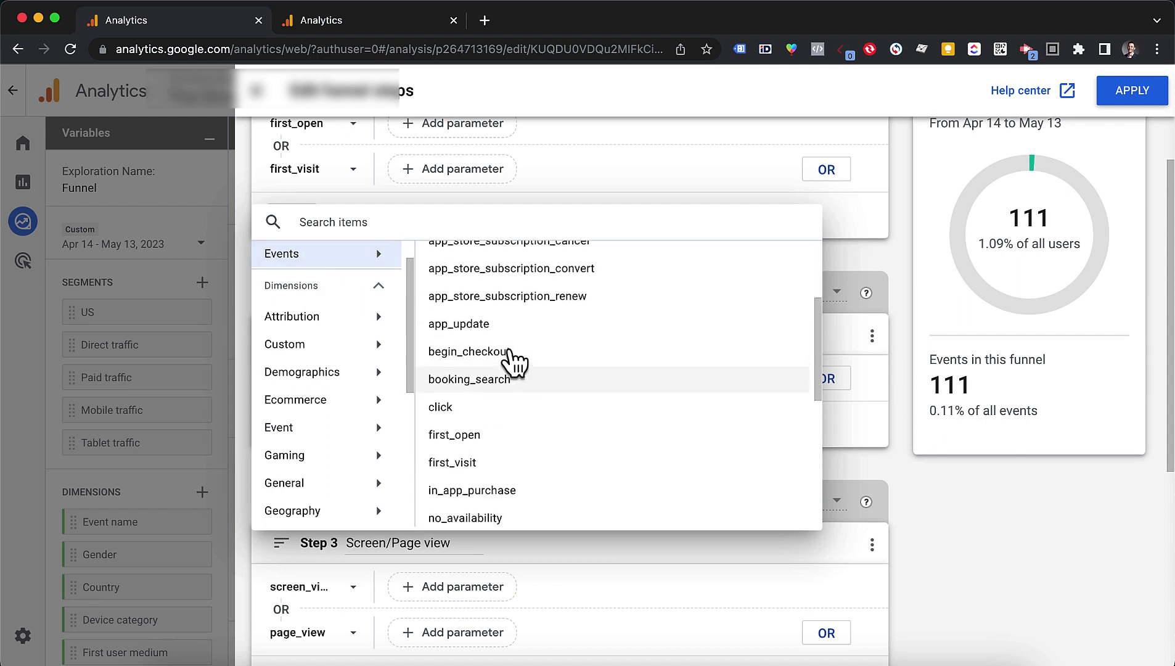
pyautogui.scroll(-1, 514, 363)
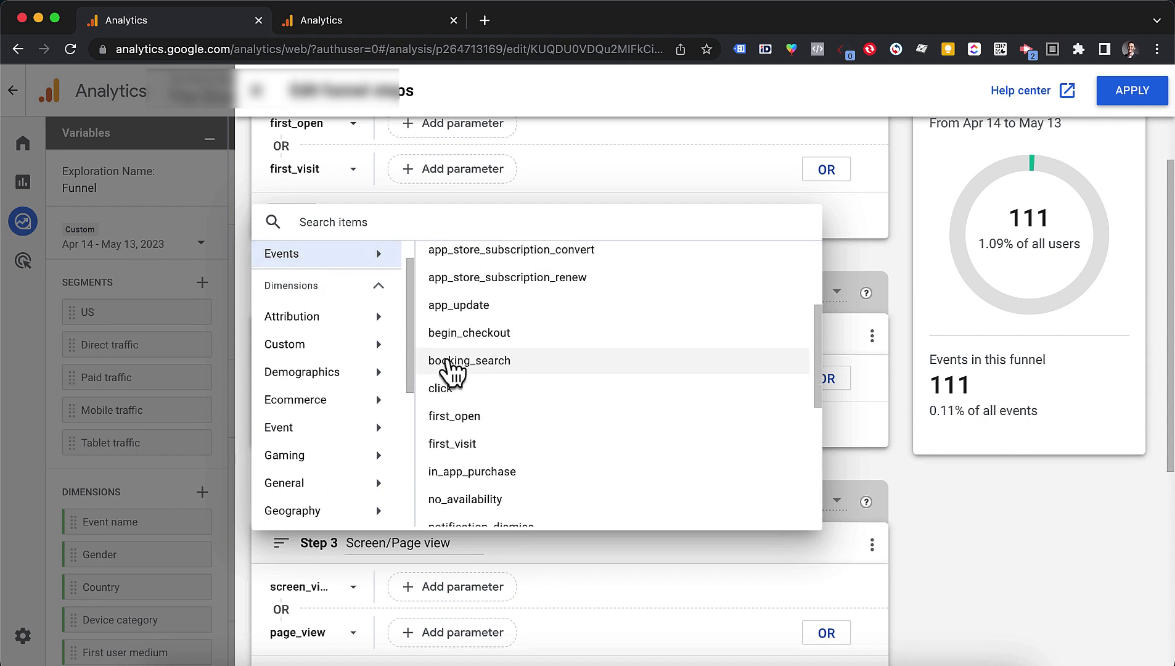
pyautogui.click(450, 367)
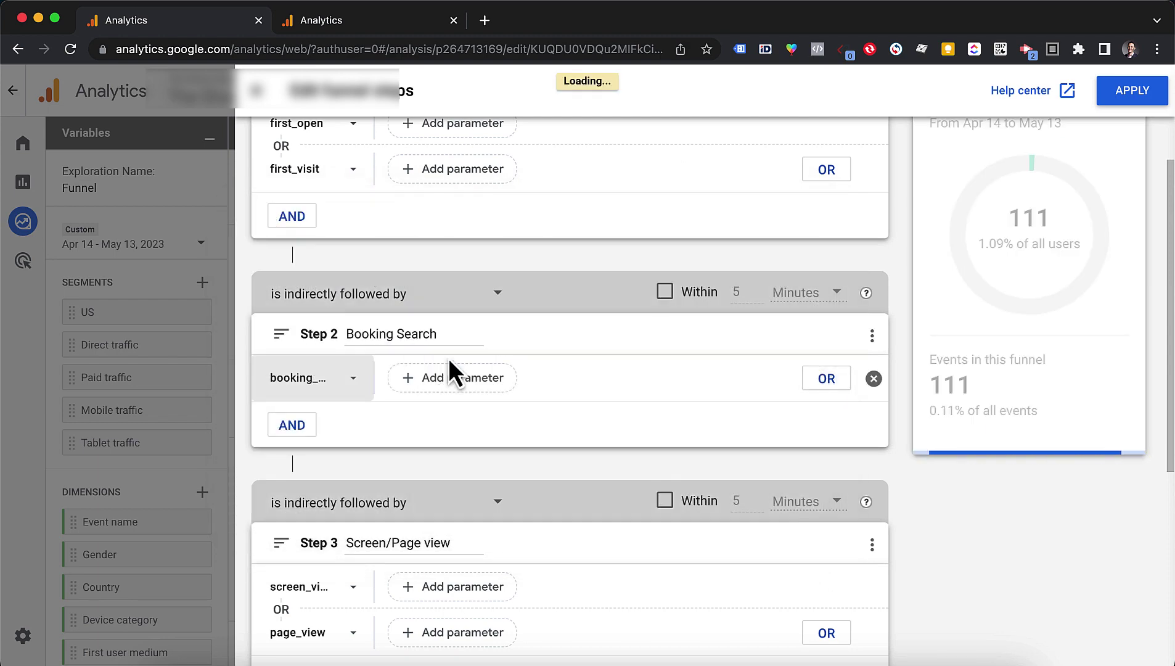
pyautogui.scroll(-2, 450, 367)
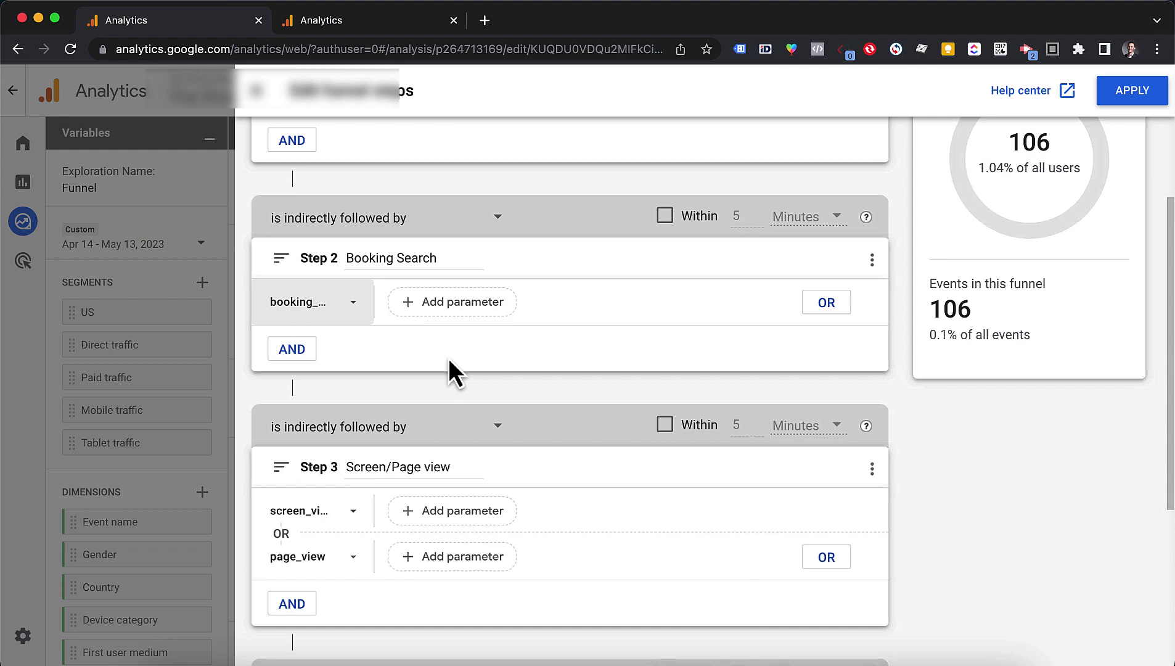
pyautogui.scroll(-2, 450, 367)
pyautogui.scroll(-2, 450, 367)
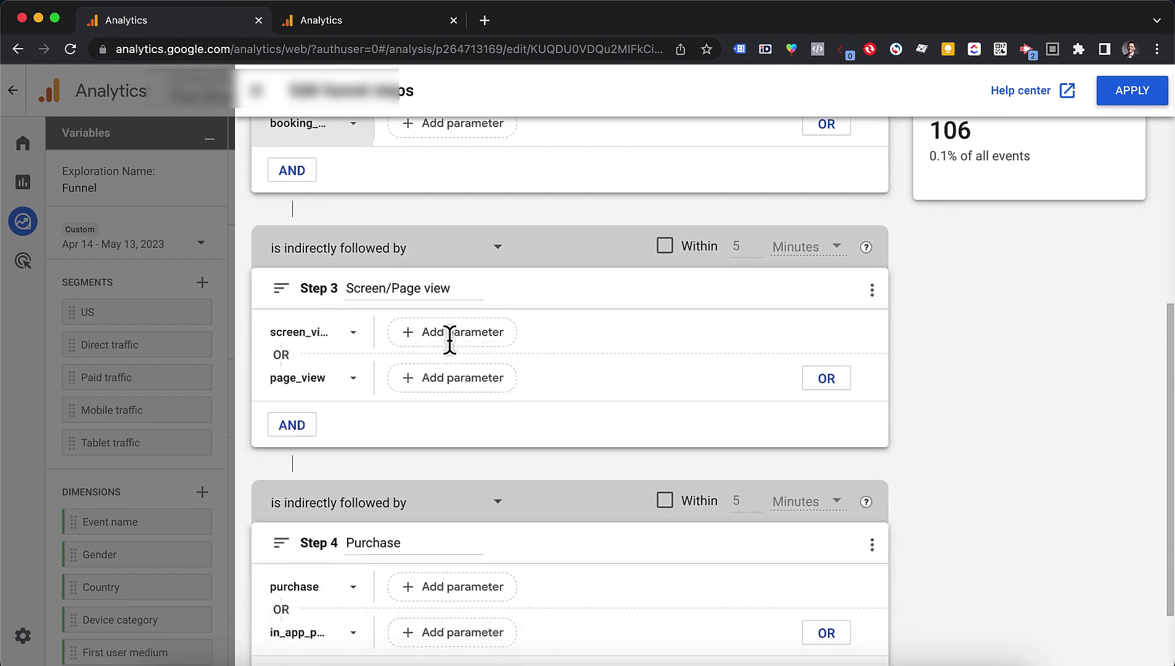
# Rename Step 3 to 'Rooms & Rates' and replace page_view with view_item_list.
pyautogui.tripleClick(452, 288)
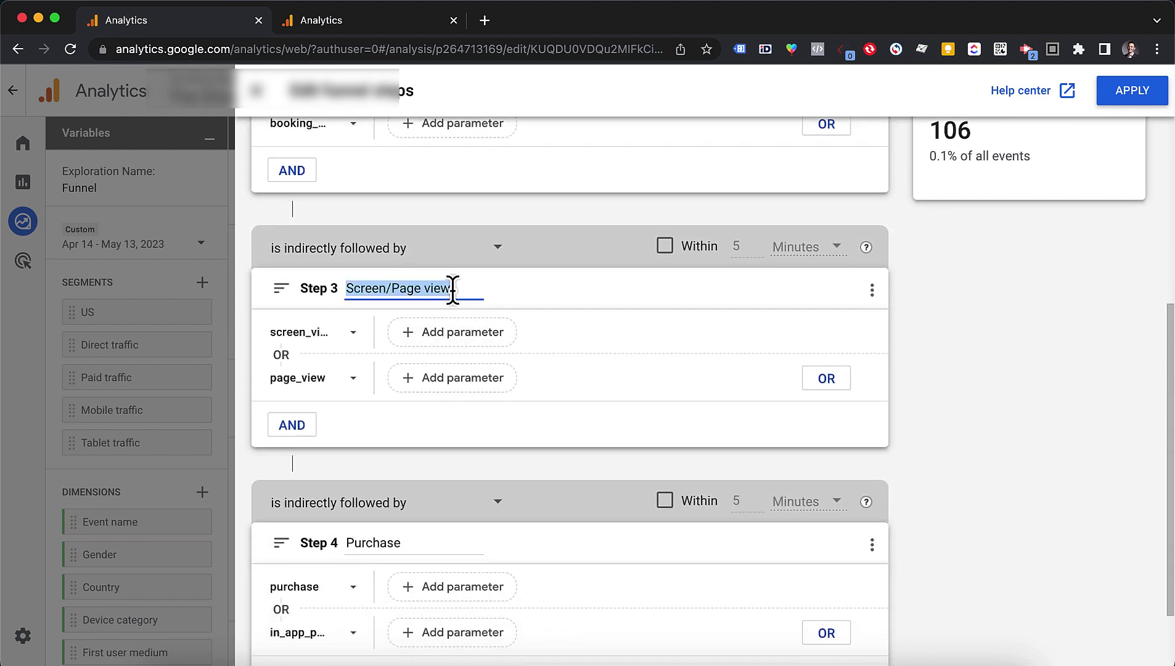
pyautogui.write('Sea')
pyautogui.press('BackSpace')
pyautogui.press('BackSpace')
pyautogui.press('BackSpace')
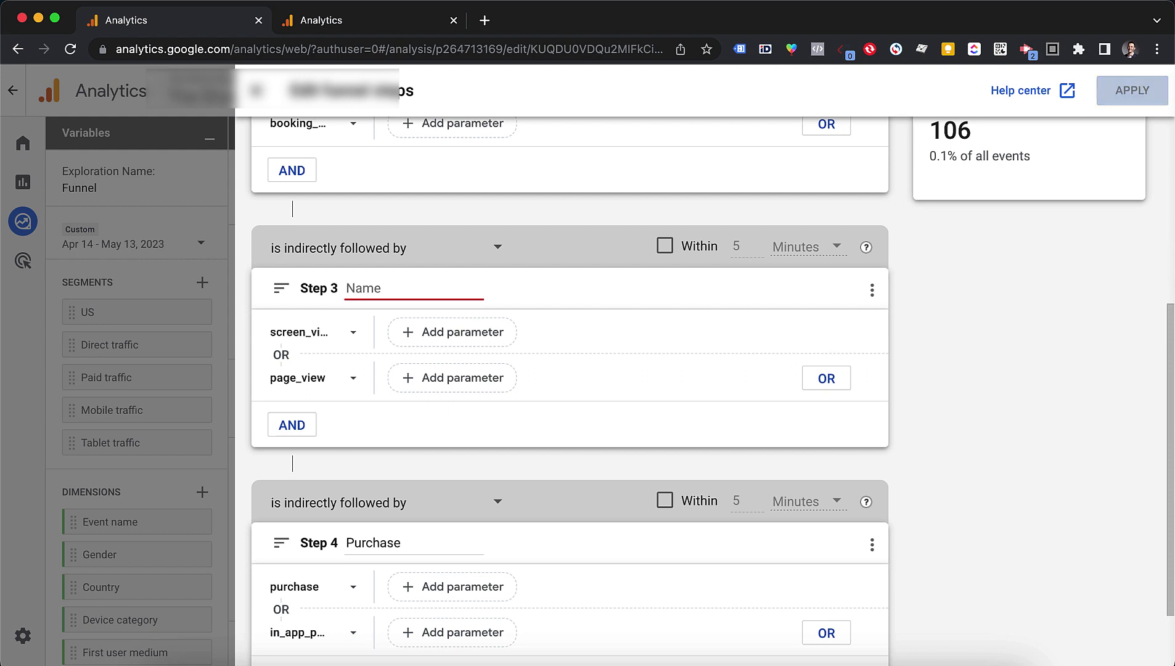
pyautogui.write('View Aa')
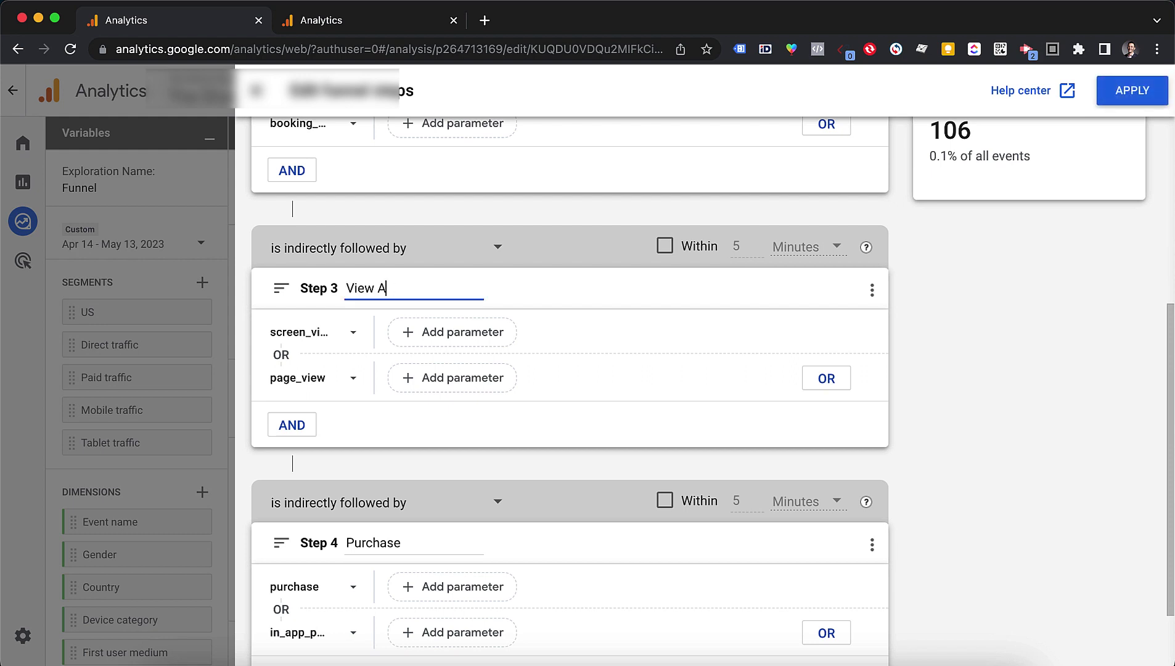
pyautogui.press('BackSpace')
pyautogui.press('BackSpace')
pyautogui.press('super+a')
pyautogui.write('Rooms ')
pyautogui.write('/')
pyautogui.press('BackSpace')
pyautogui.write('& Rates')
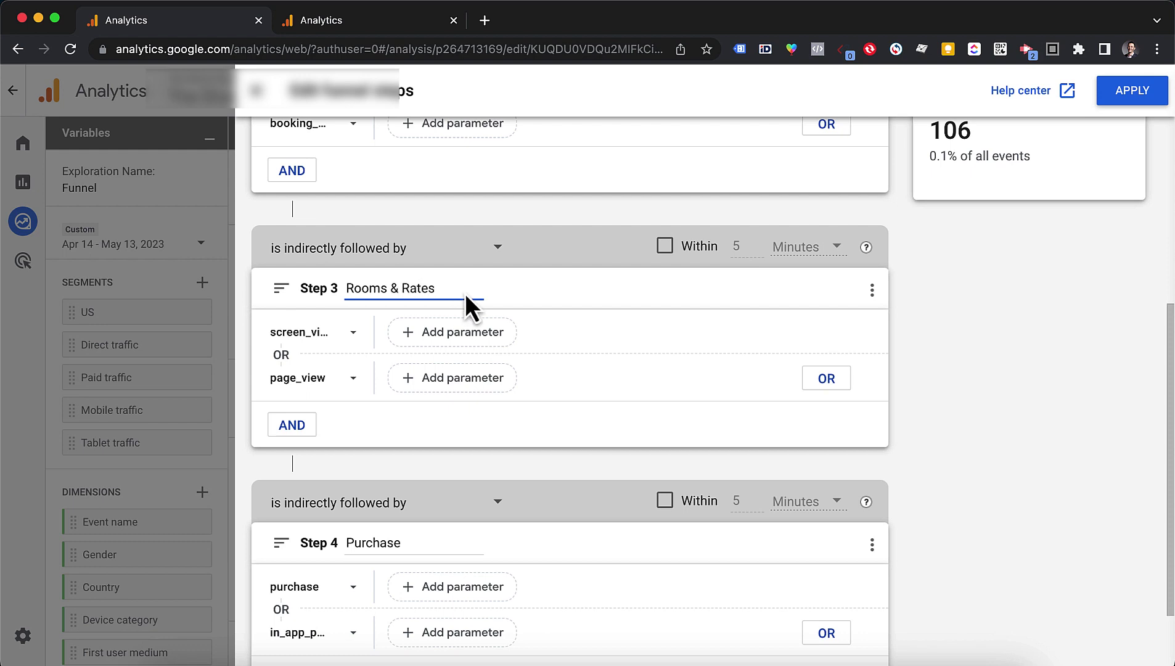
pyautogui.moveTo(569, 377)
pyautogui.click(873, 380)
pyautogui.click(328, 333)
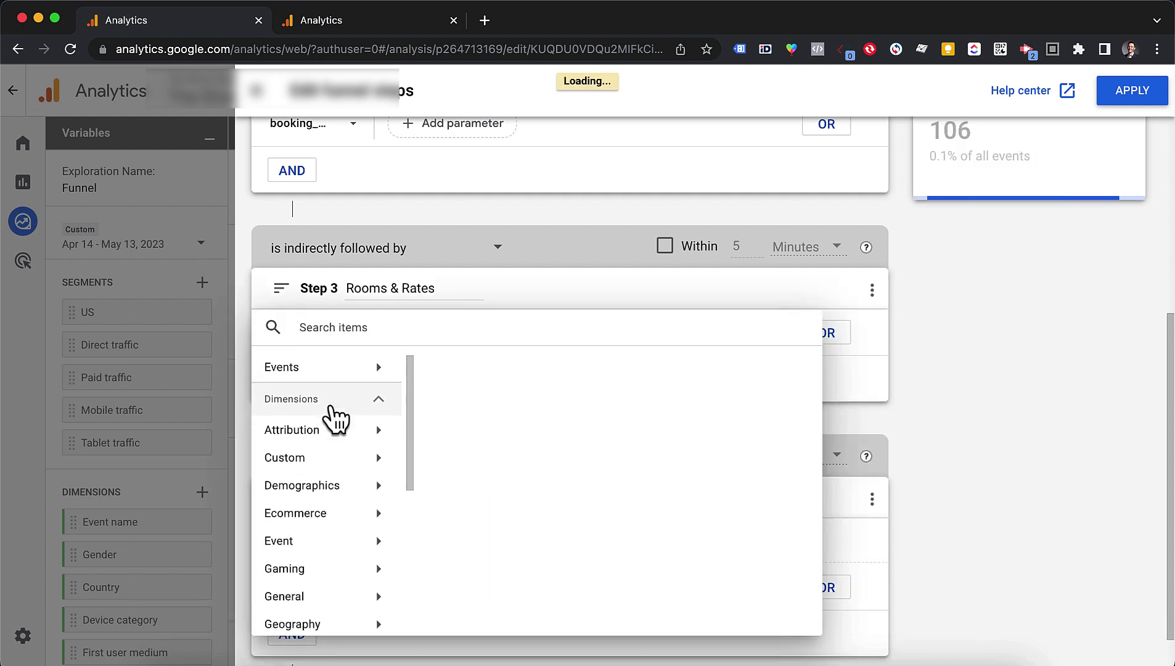
pyautogui.scroll(-1, 336, 418)
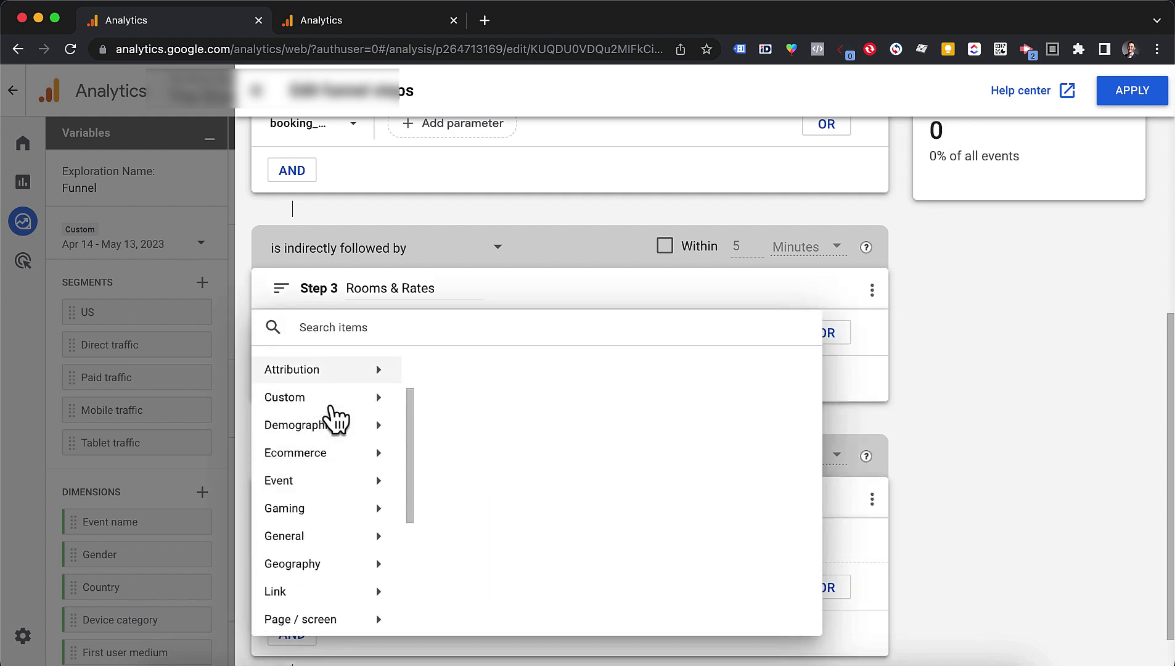
pyautogui.scroll(2, 367, 397)
pyautogui.click(281, 393)
pyautogui.scroll(-2, 516, 491)
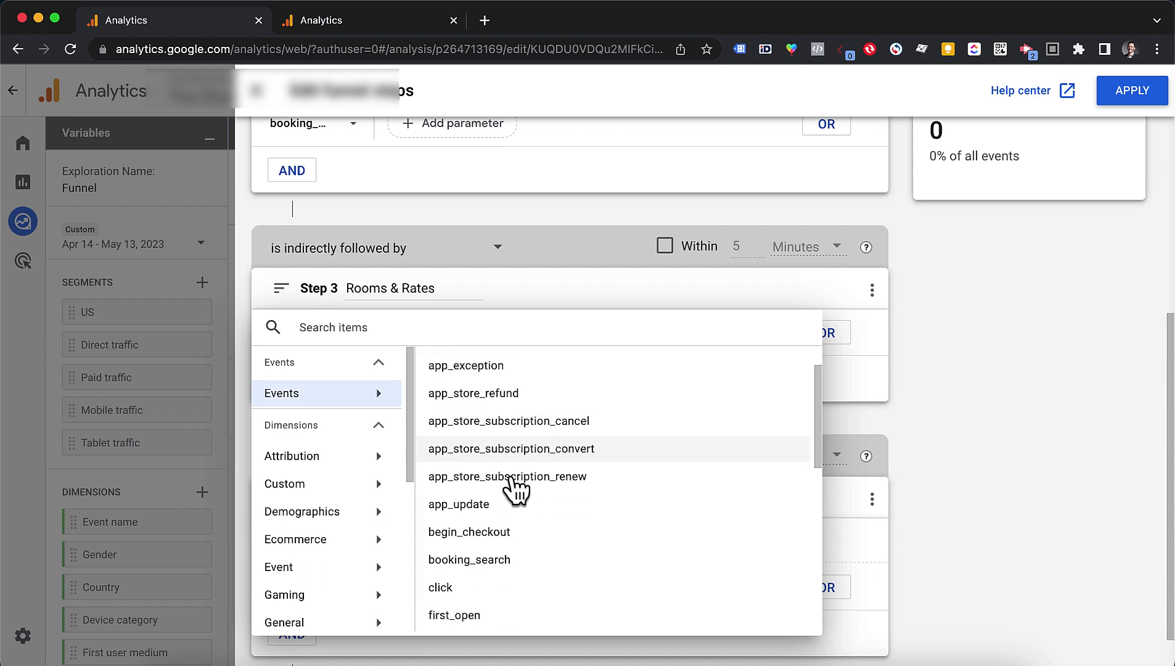
pyautogui.scroll(-3, 516, 490)
pyautogui.scroll(1, 516, 491)
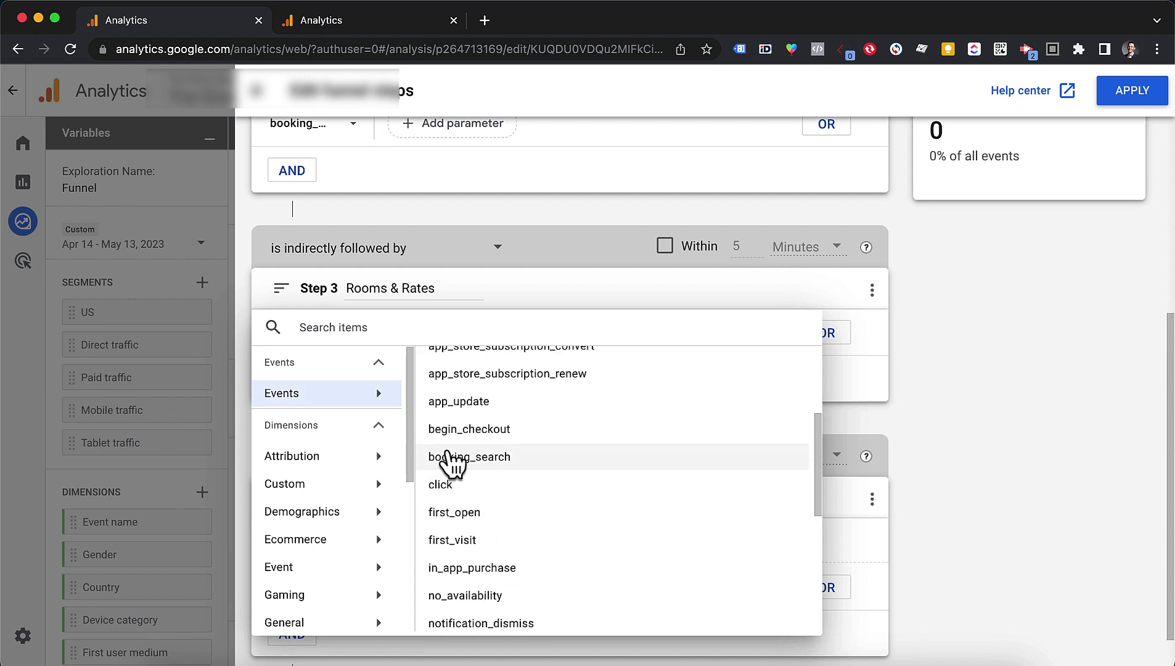
pyautogui.scroll(-3, 452, 463)
pyautogui.scroll(-3, 453, 464)
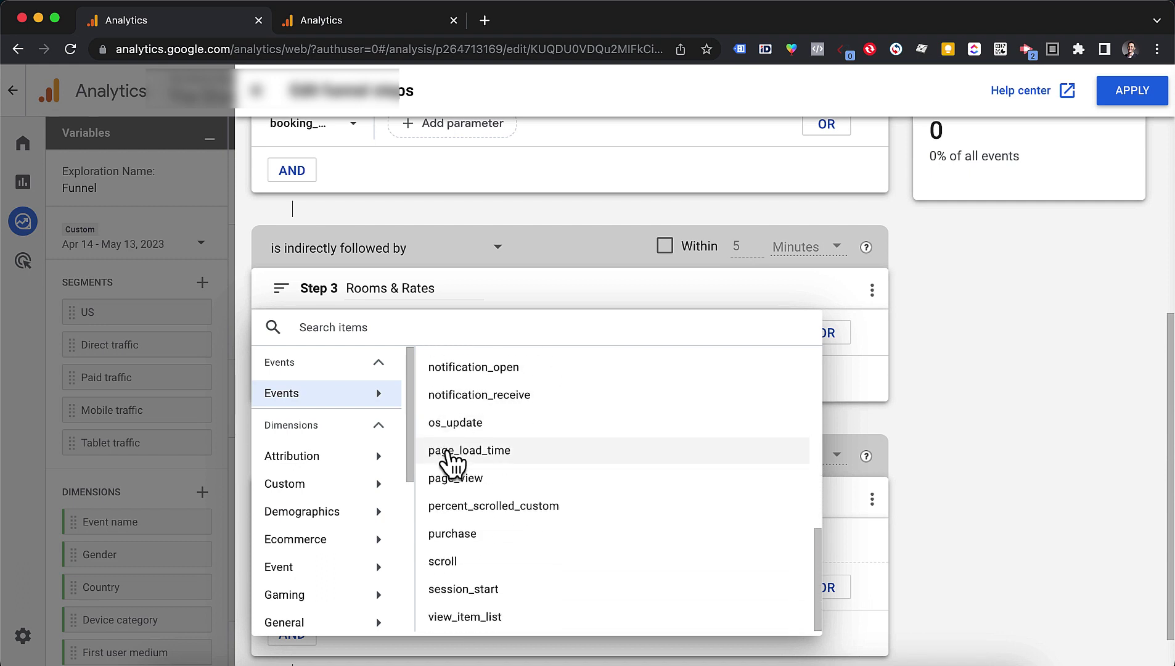
pyautogui.click(472, 624)
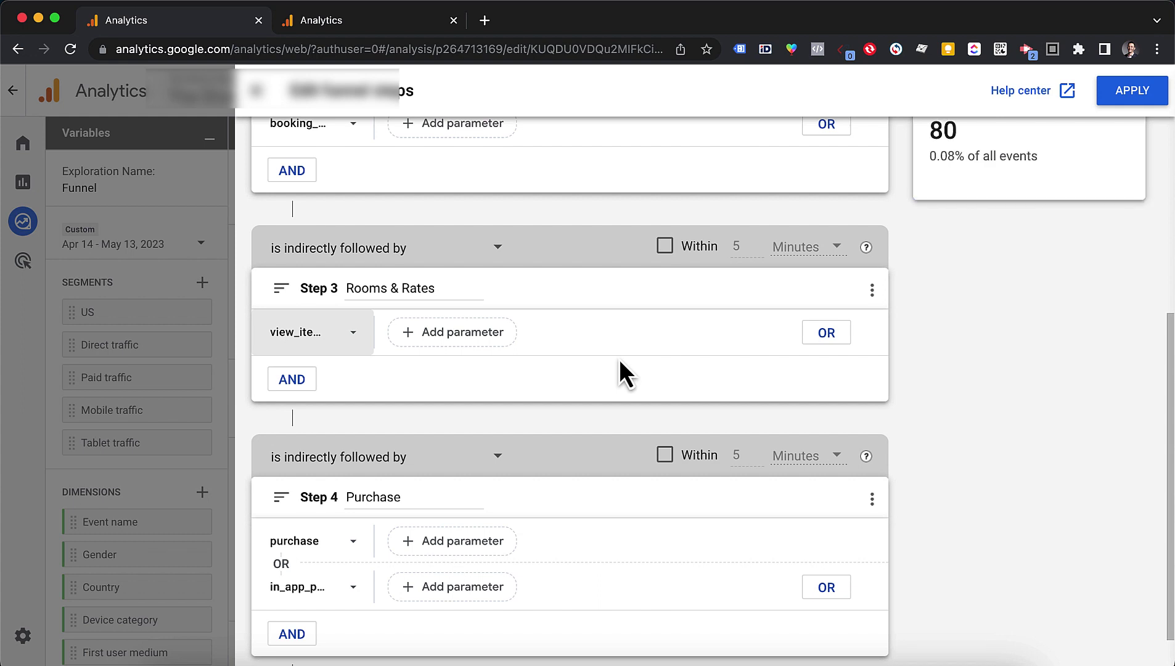
pyautogui.scroll(1, 619, 361)
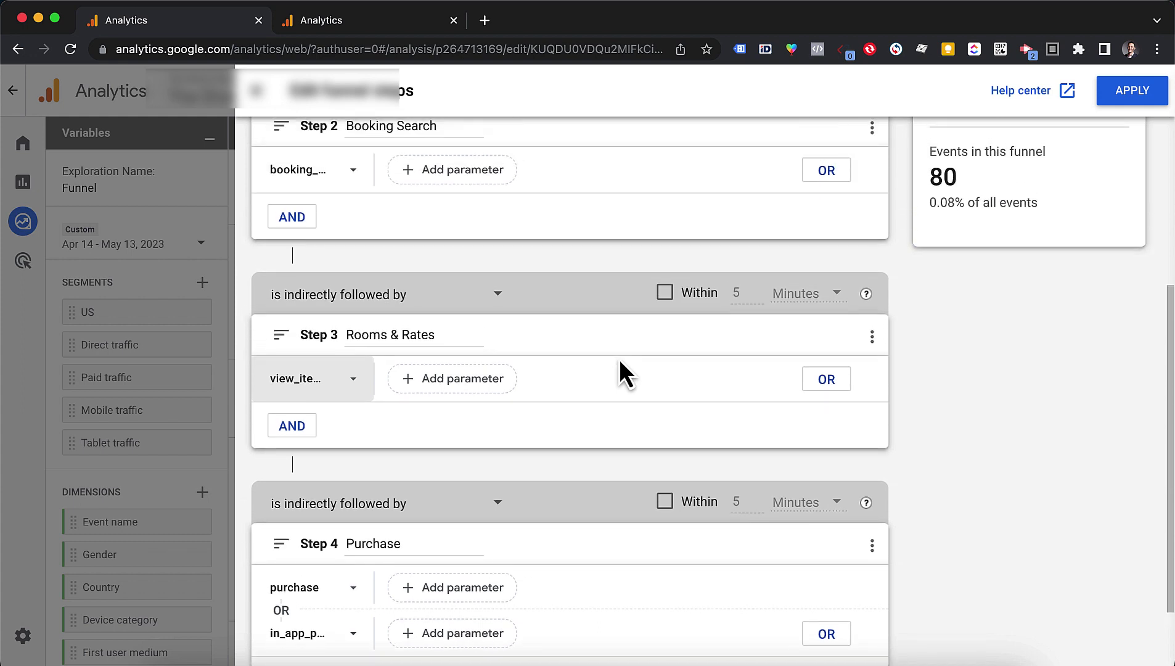
pyautogui.scroll(-2, 619, 371)
pyautogui.scroll(-1, 606, 372)
pyautogui.click(415, 456)
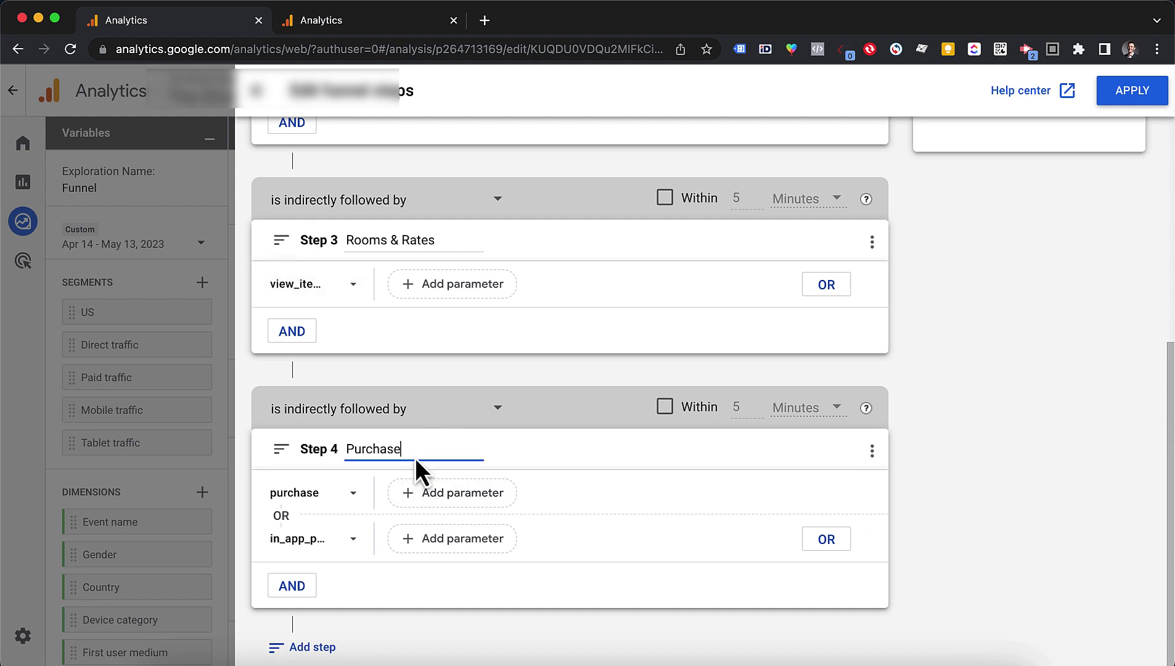
# Insert an 'Add to Cart' step after Rooms & Rates, matching add_to_cart.
pyautogui.click(873, 242)
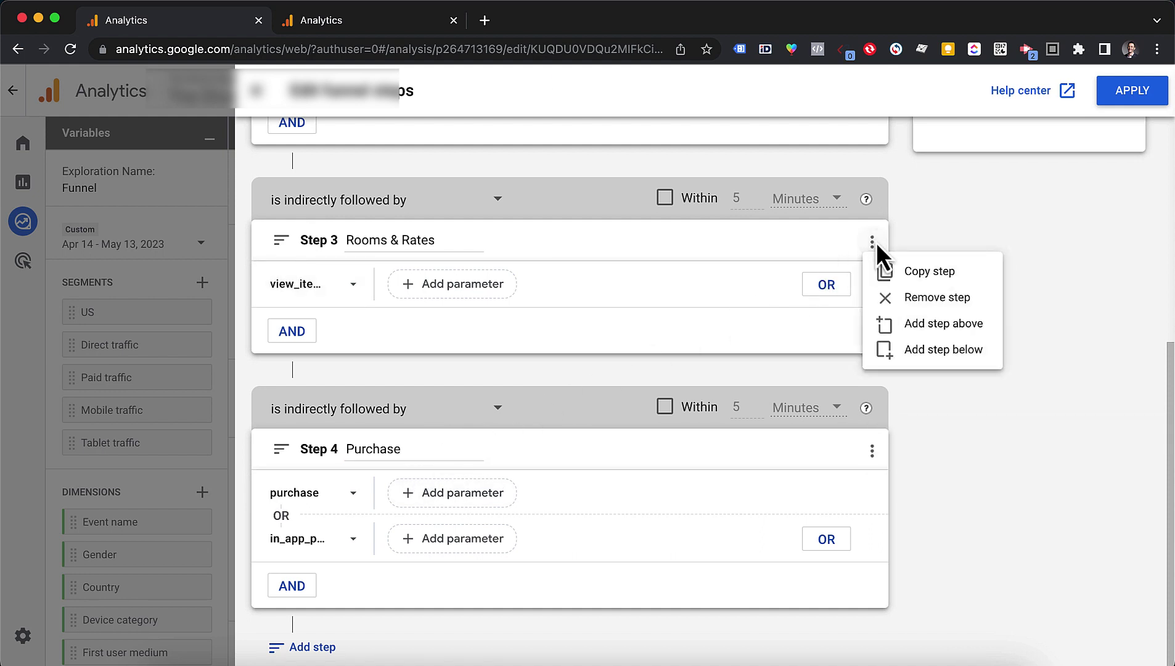
pyautogui.click(941, 327)
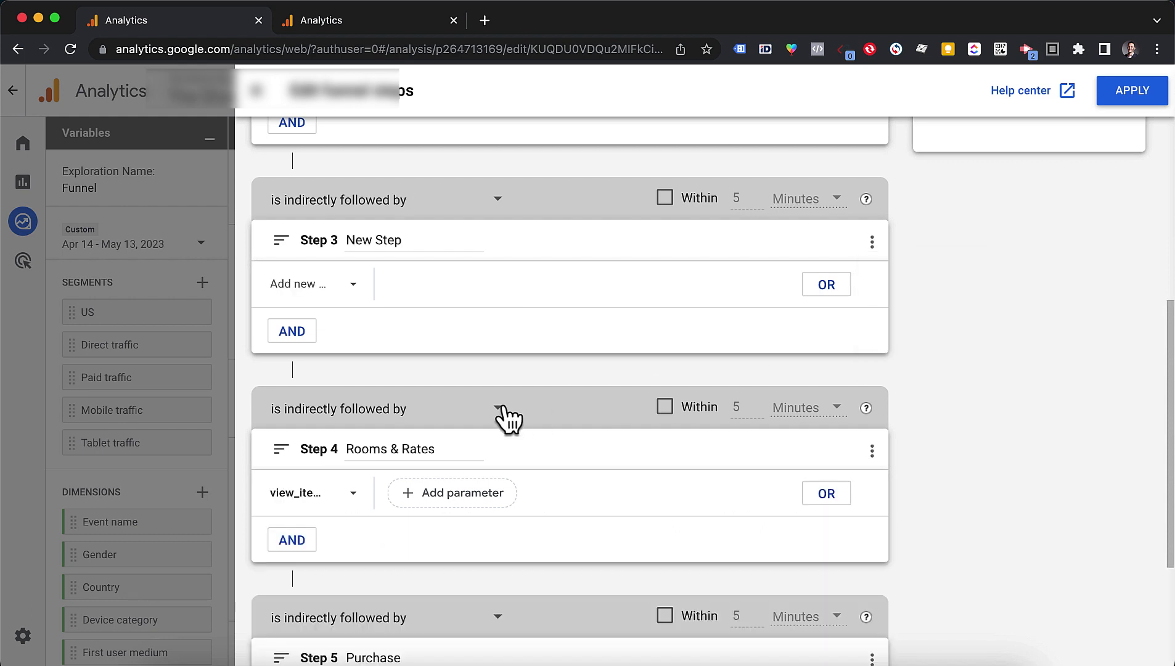
pyautogui.click(873, 242)
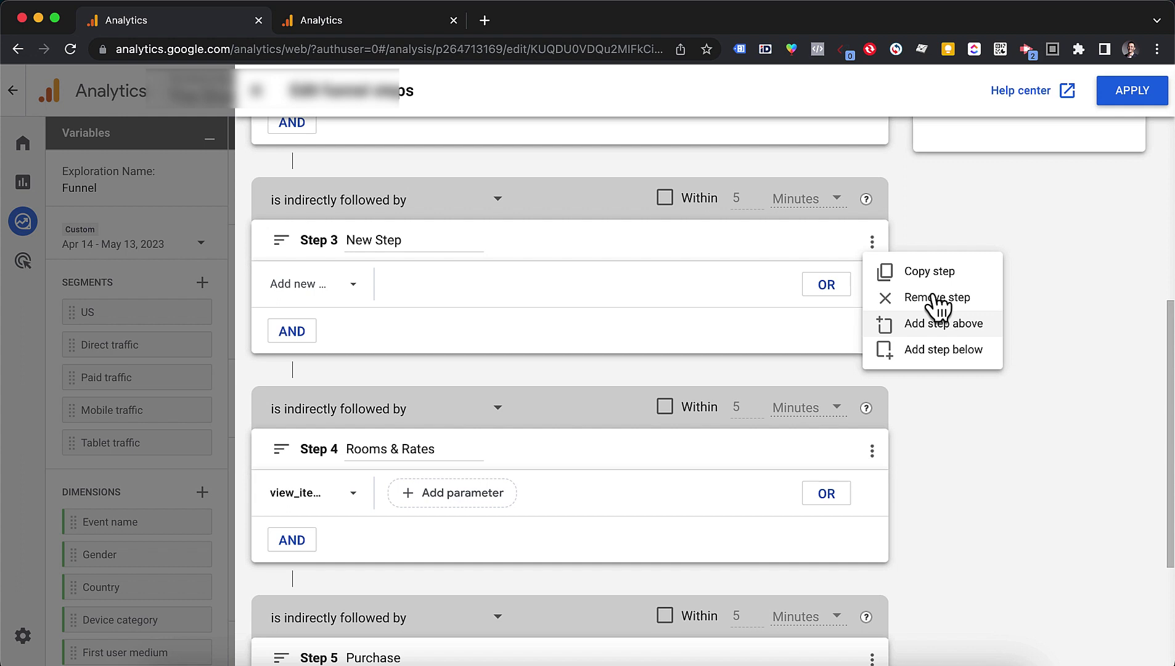
pyautogui.click(937, 299)
pyautogui.click(873, 242)
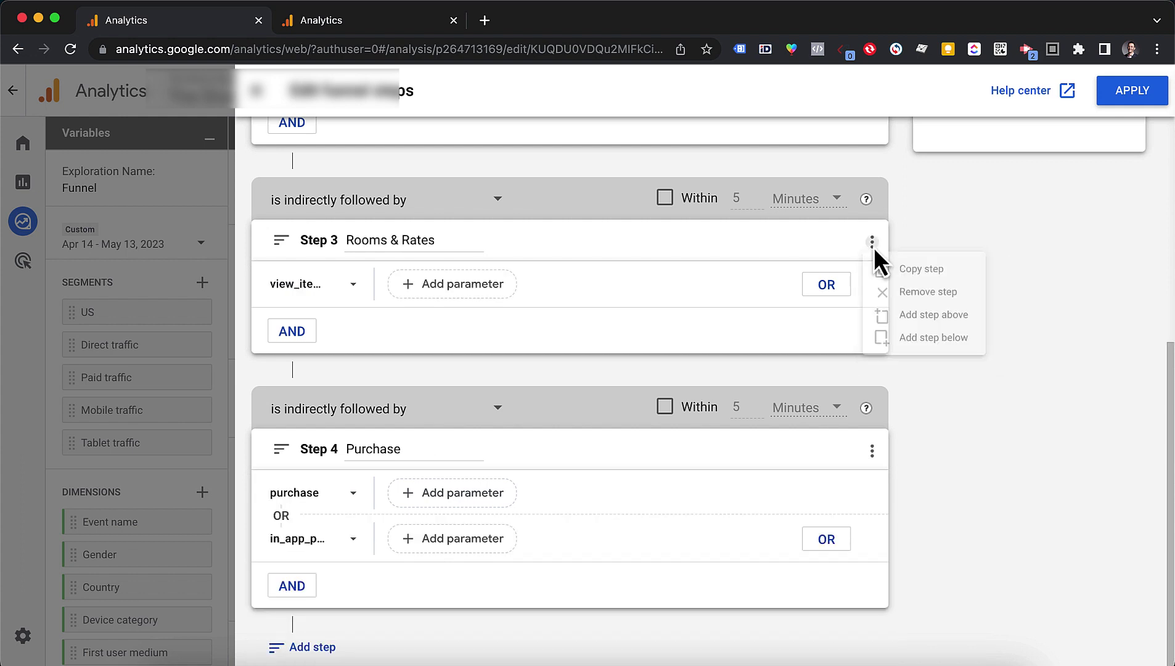
pyautogui.click(928, 349)
pyautogui.click(424, 454)
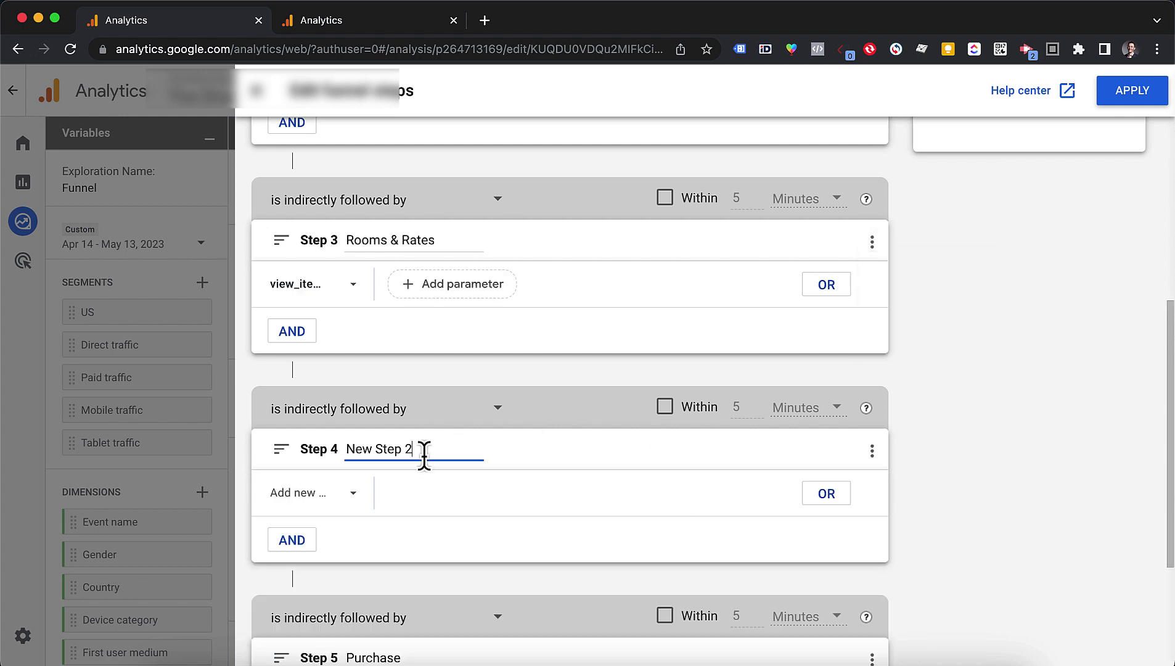
pyautogui.tripleClick(425, 455)
pyautogui.write('Add t')
pyautogui.write('o Cart')
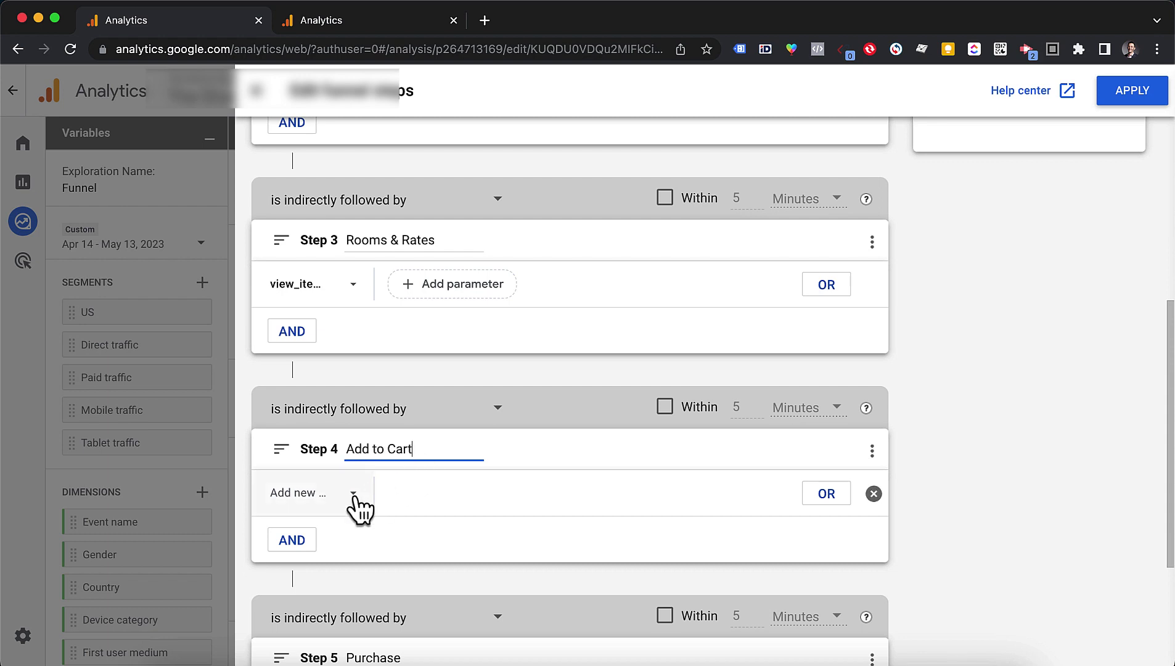
pyautogui.click(356, 500)
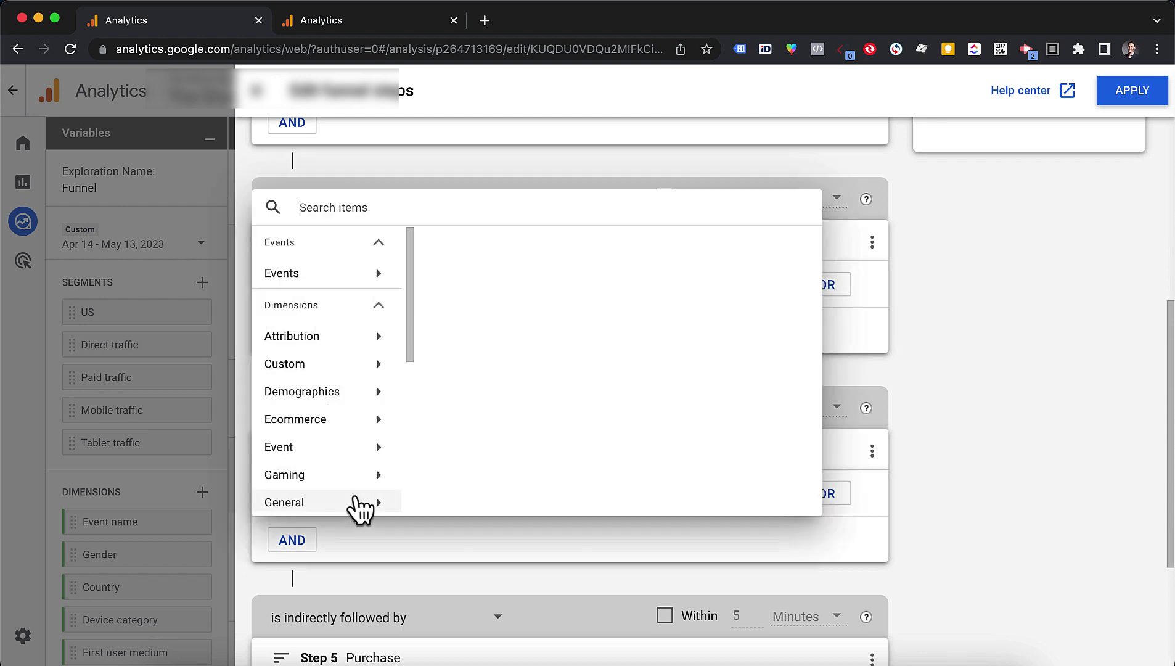
pyautogui.click(351, 275)
pyautogui.scroll(-3, 532, 317)
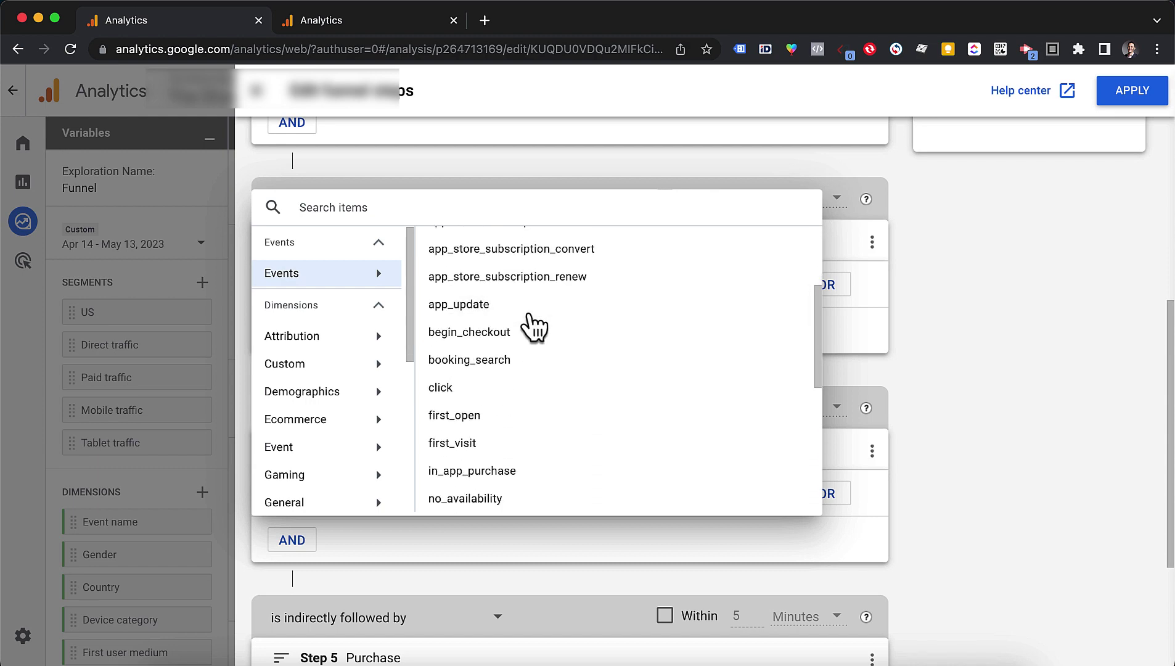
pyautogui.click(579, 337)
pyautogui.scroll(-3, 775, 370)
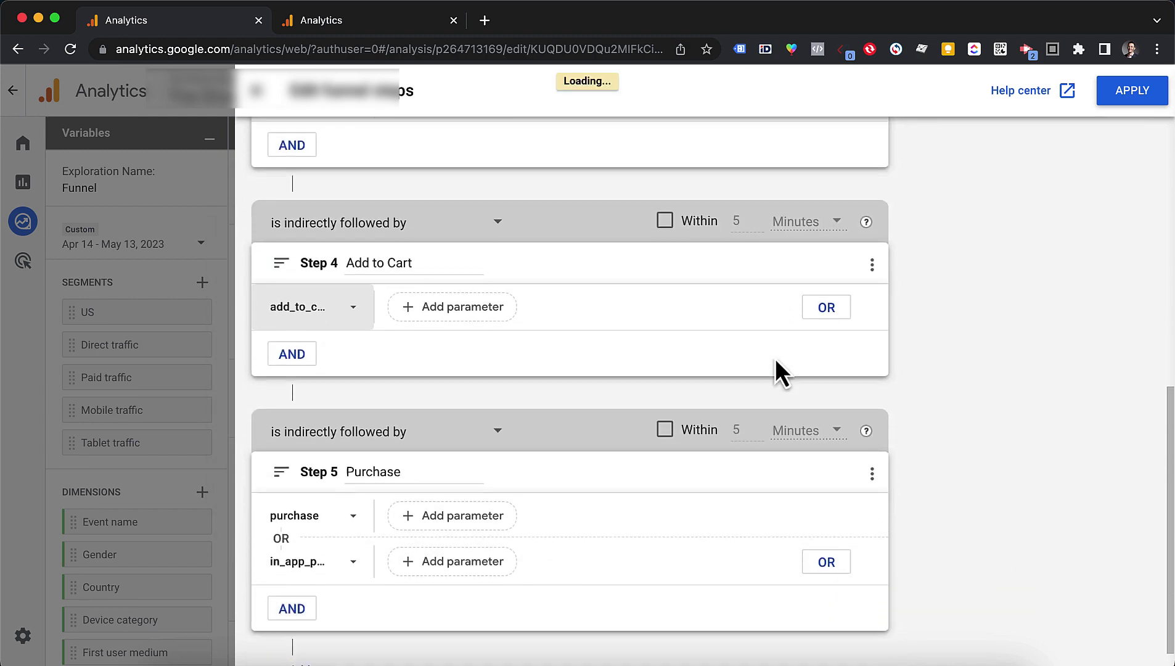
# Add a 'Begin Checkout' step below Add to Cart, matching begin_checkout.
pyautogui.click(873, 242)
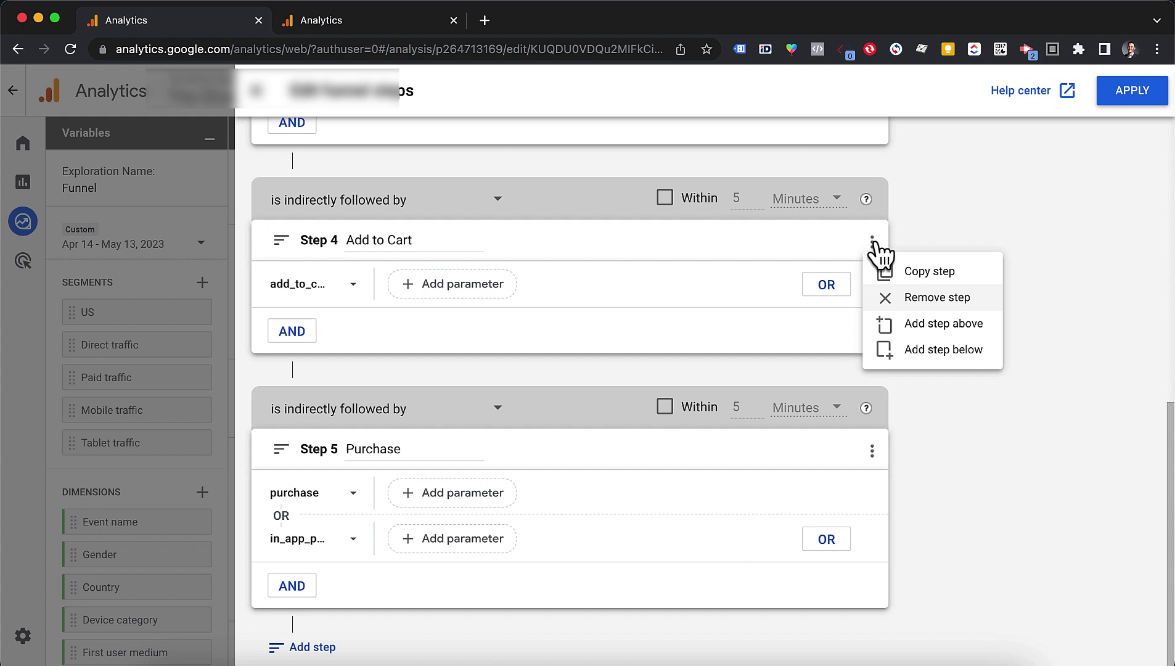
pyautogui.click(933, 352)
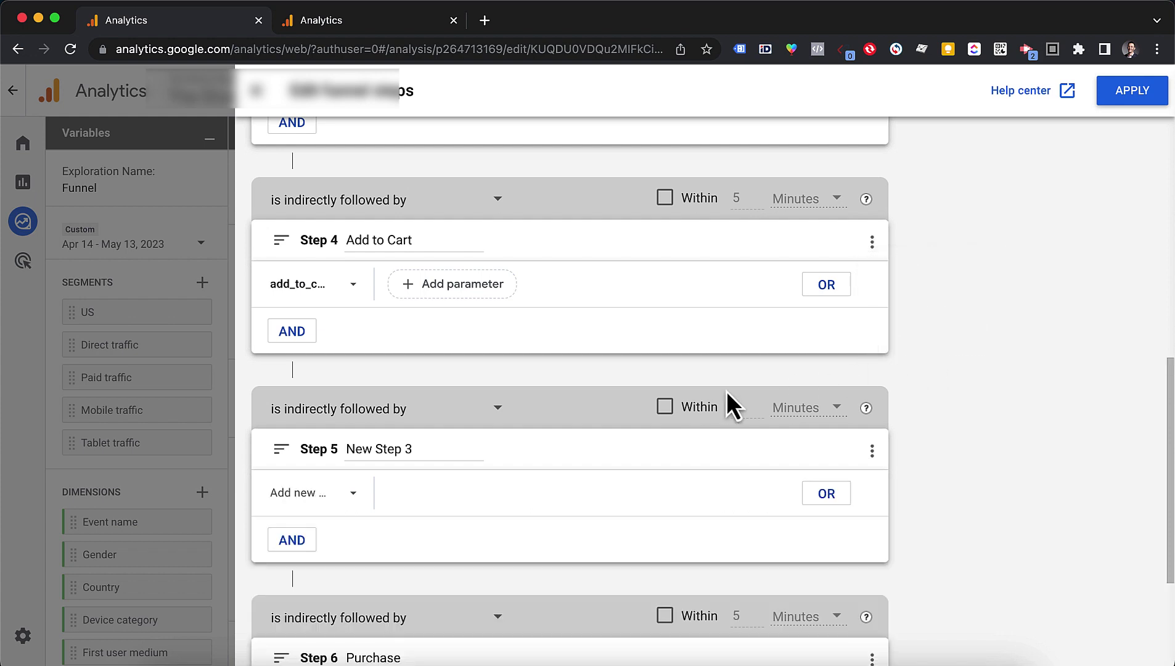
pyautogui.tripleClick(411, 450)
pyautogui.write('Be')
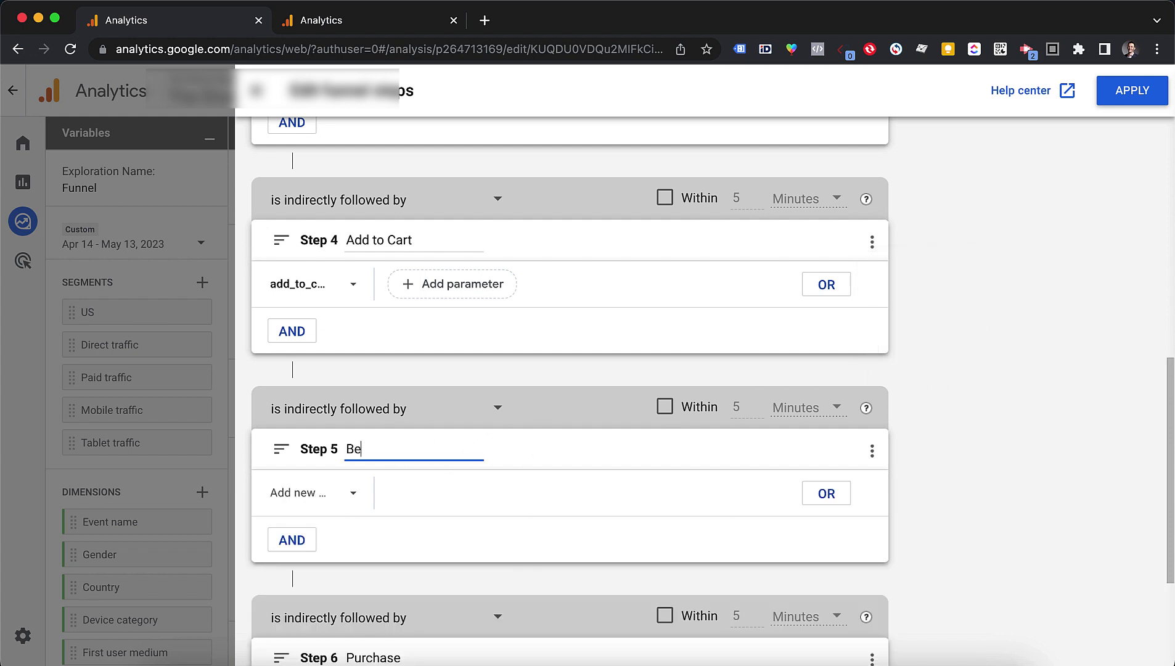
pyautogui.write('gin Checko')
pyautogui.write('ut')
pyautogui.click(375, 487)
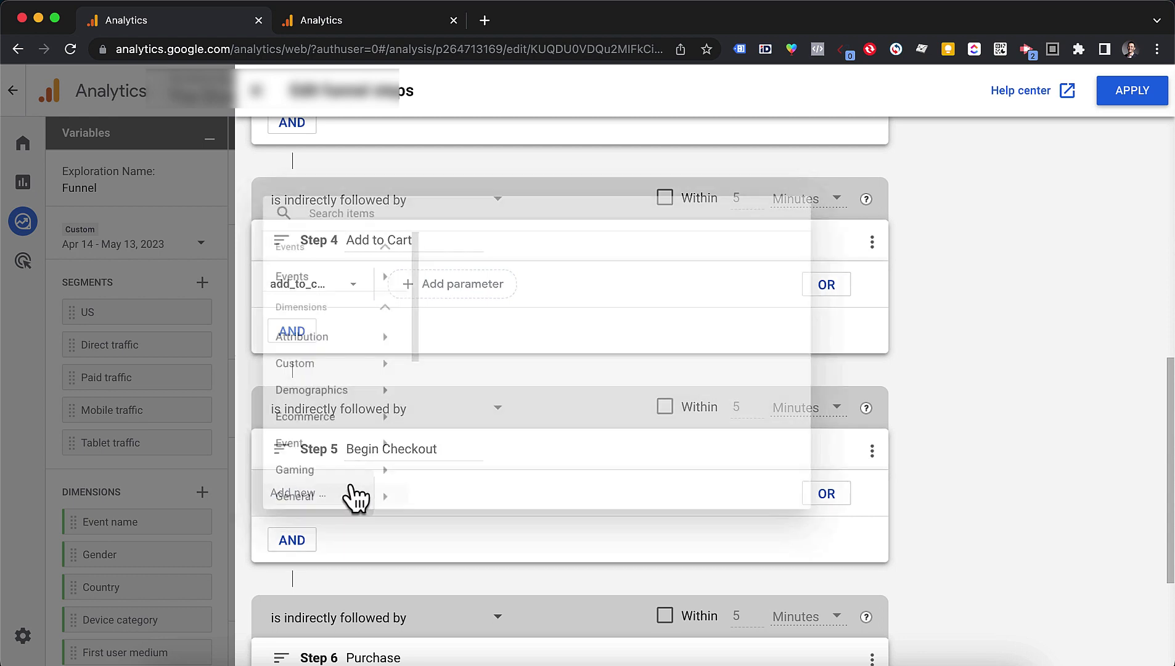
pyautogui.click(282, 288)
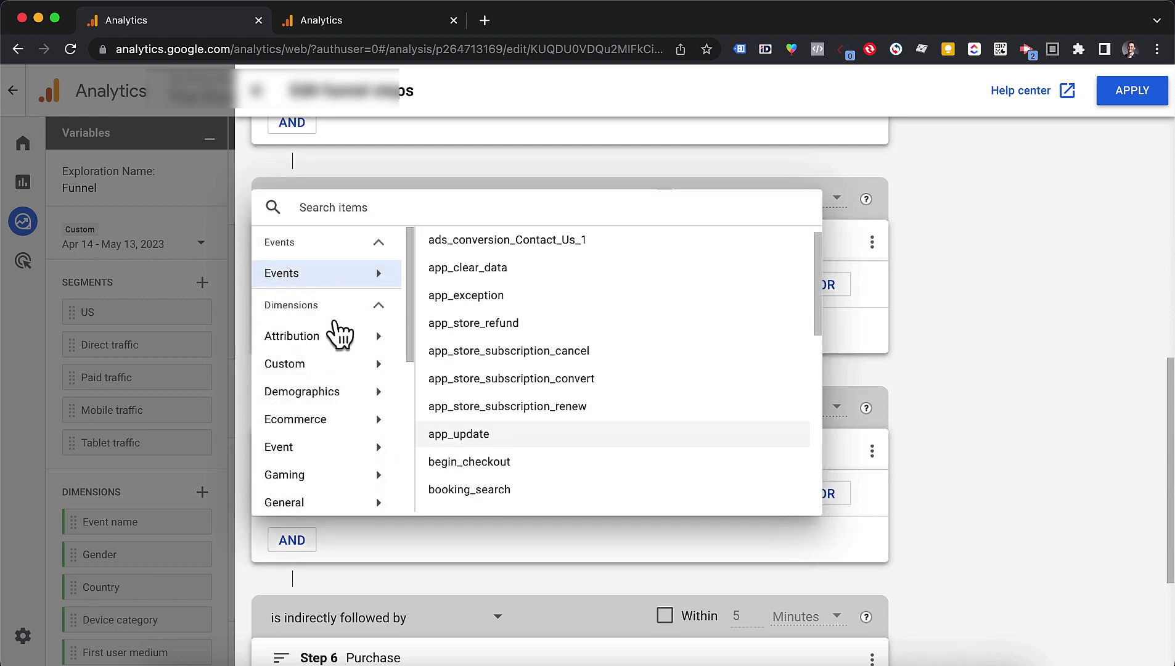
pyautogui.scroll(-2, 460, 412)
pyautogui.click(484, 440)
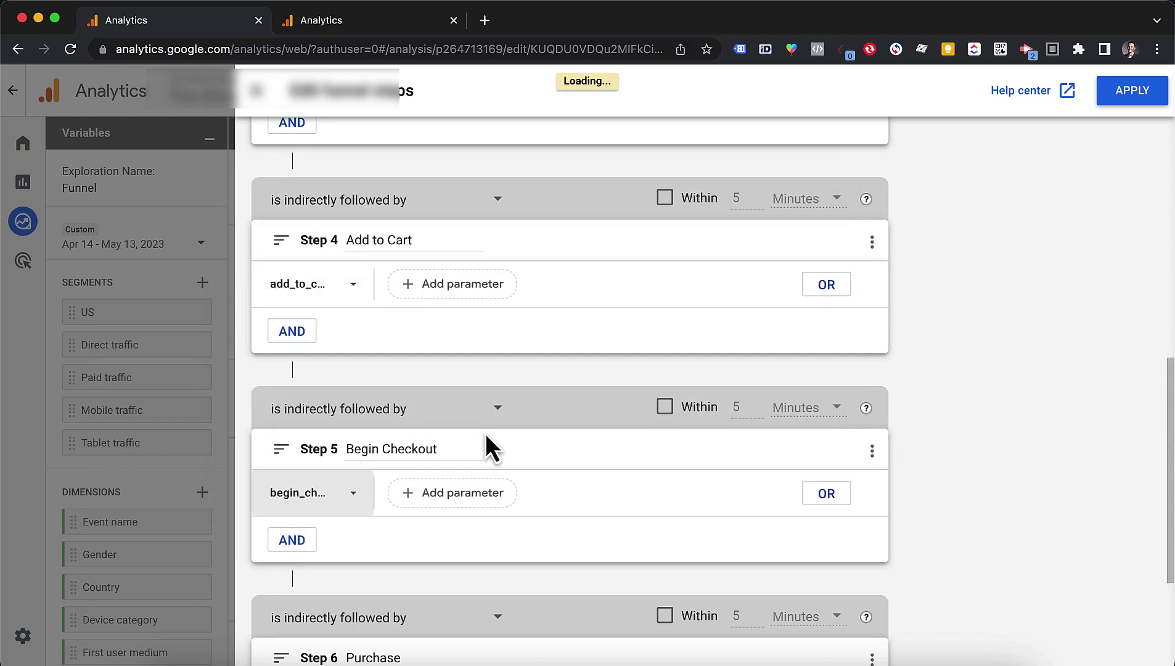
pyautogui.click(336, 497)
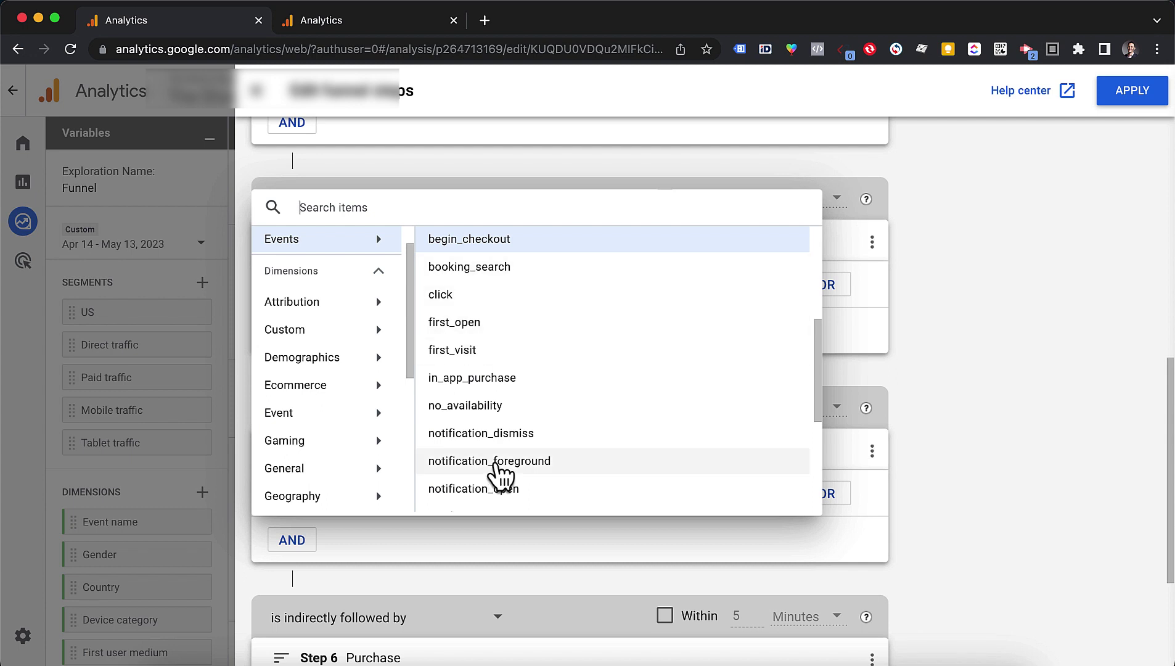
pyautogui.click(916, 391)
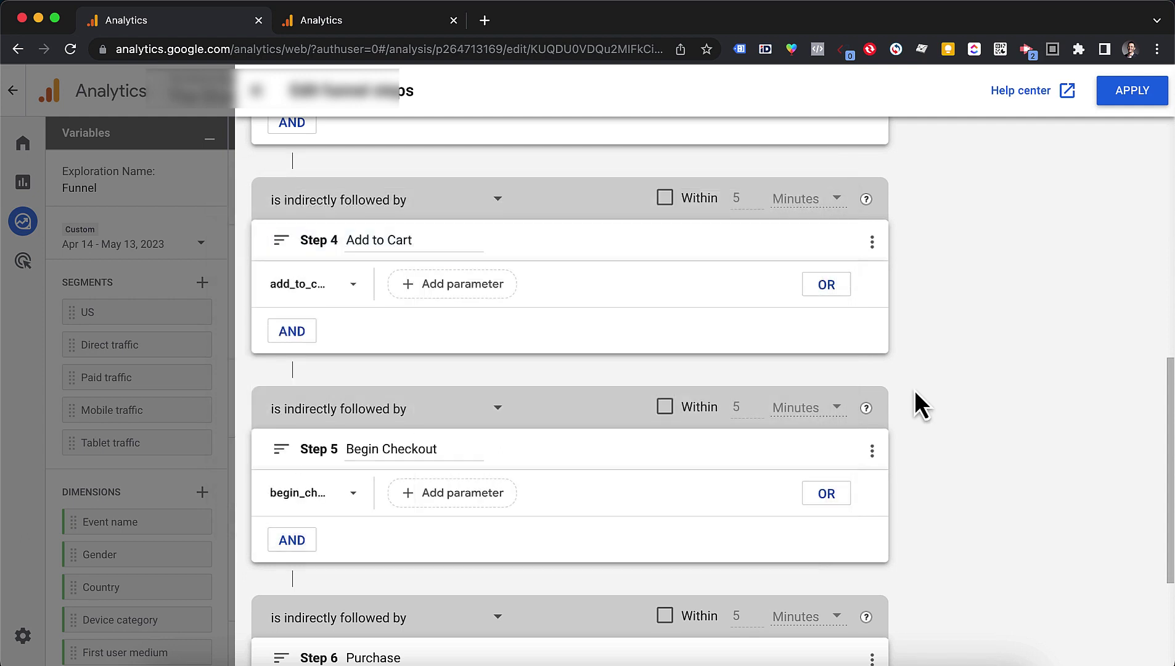
pyautogui.scroll(-3, 915, 391)
pyautogui.scroll(-1, 916, 393)
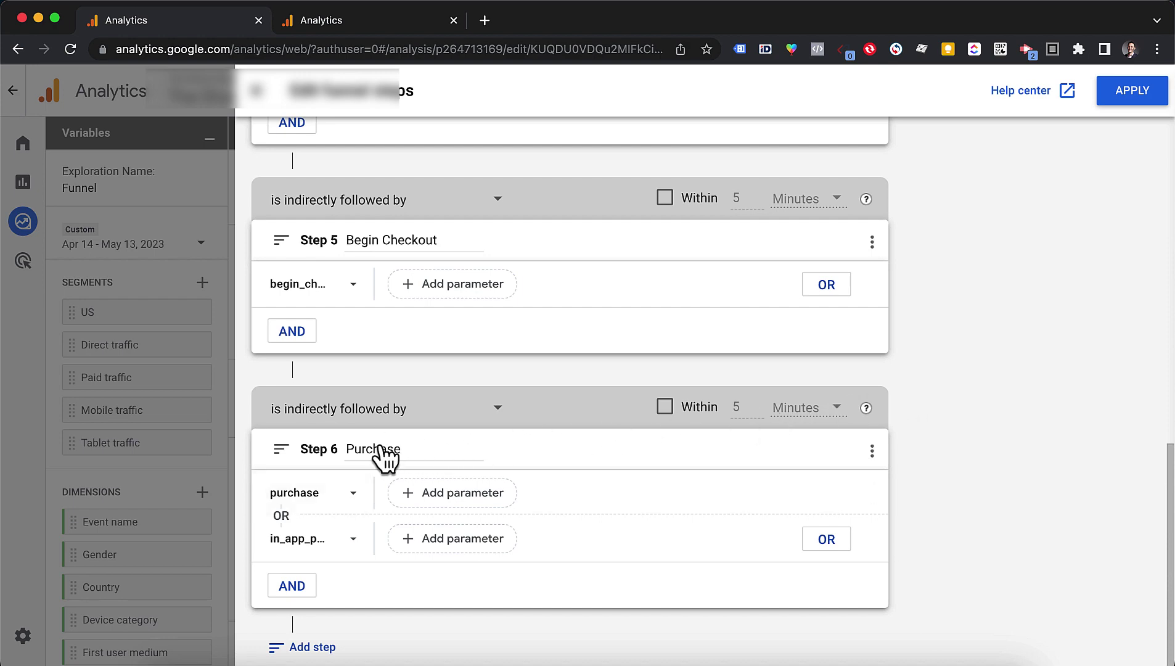
pyautogui.click(348, 500)
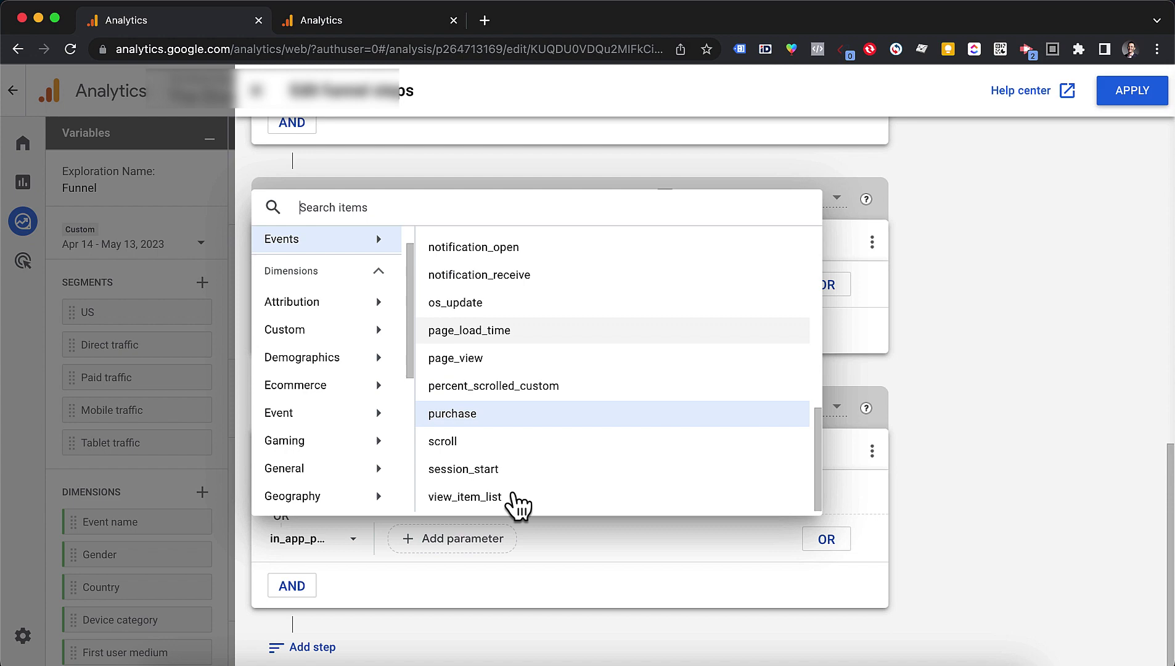
pyautogui.click(935, 496)
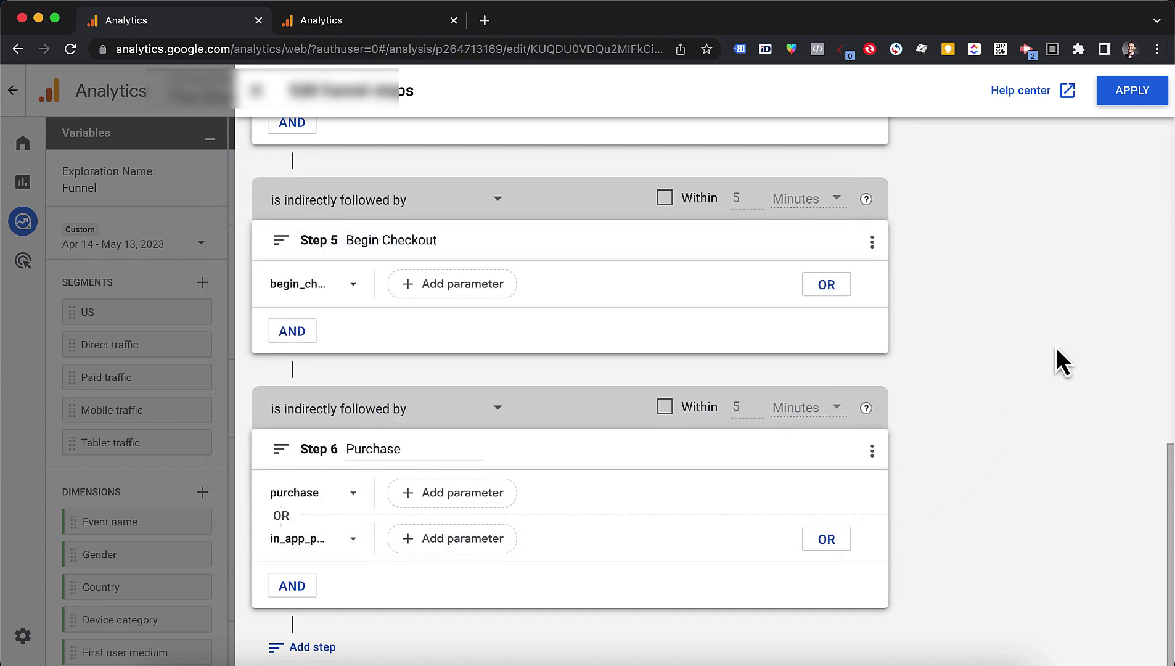
pyautogui.scroll(10, 1055, 350)
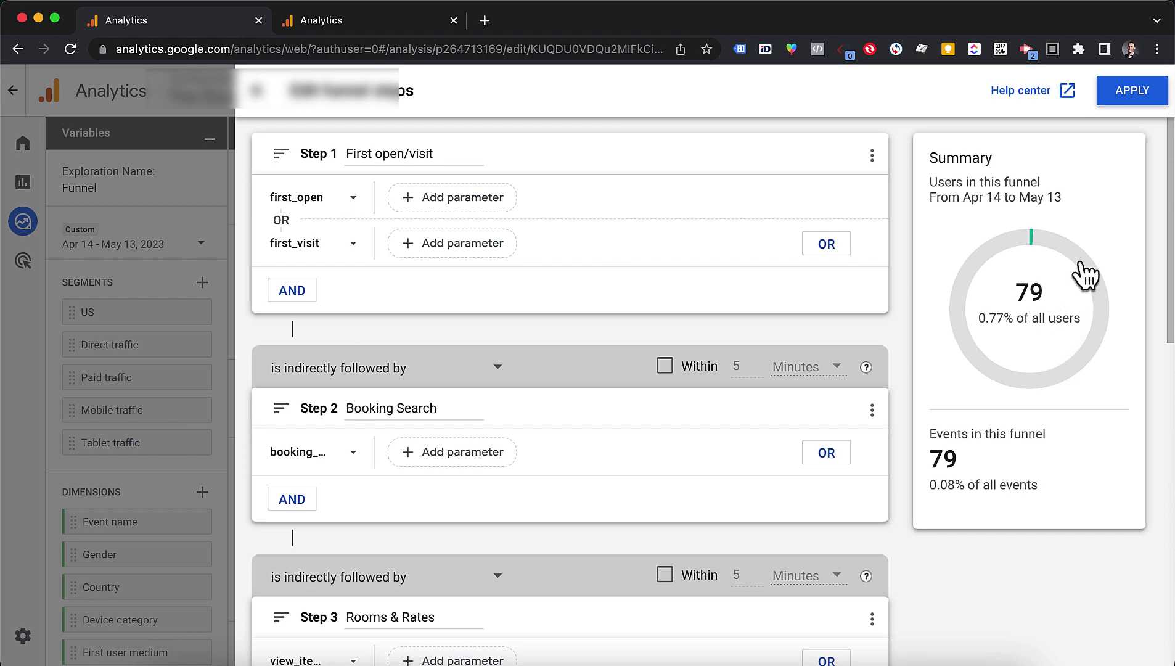
# Apply the edited funnel steps and delete the Device category breakdown.
pyautogui.click(1136, 94)
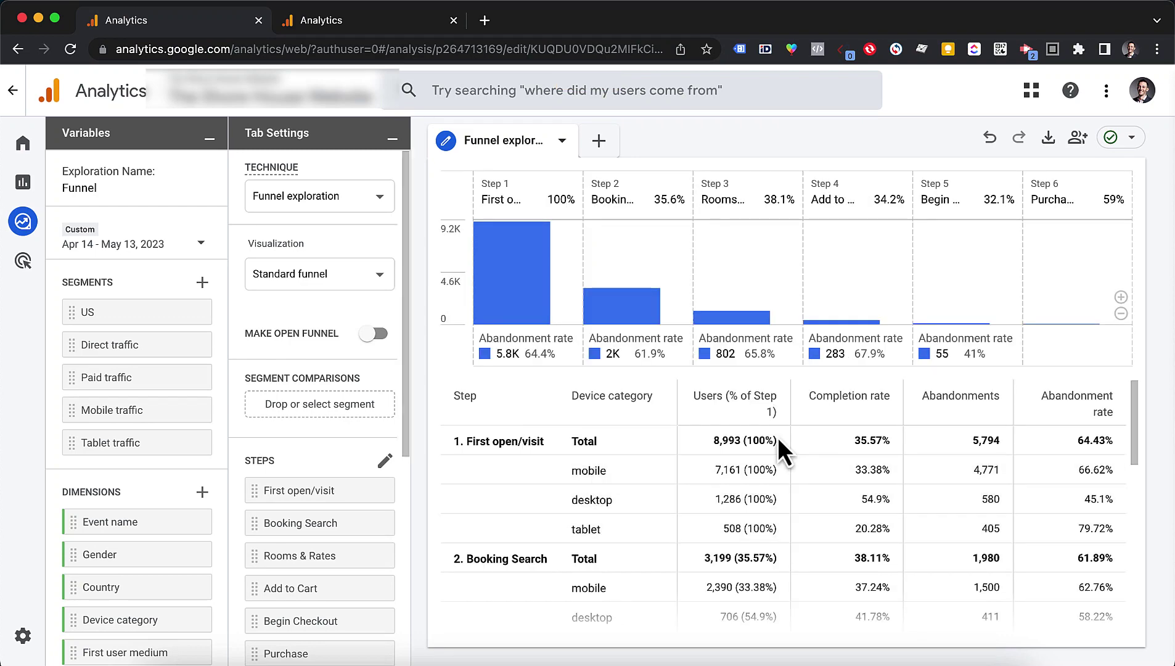
pyautogui.scroll(-5, 302, 379)
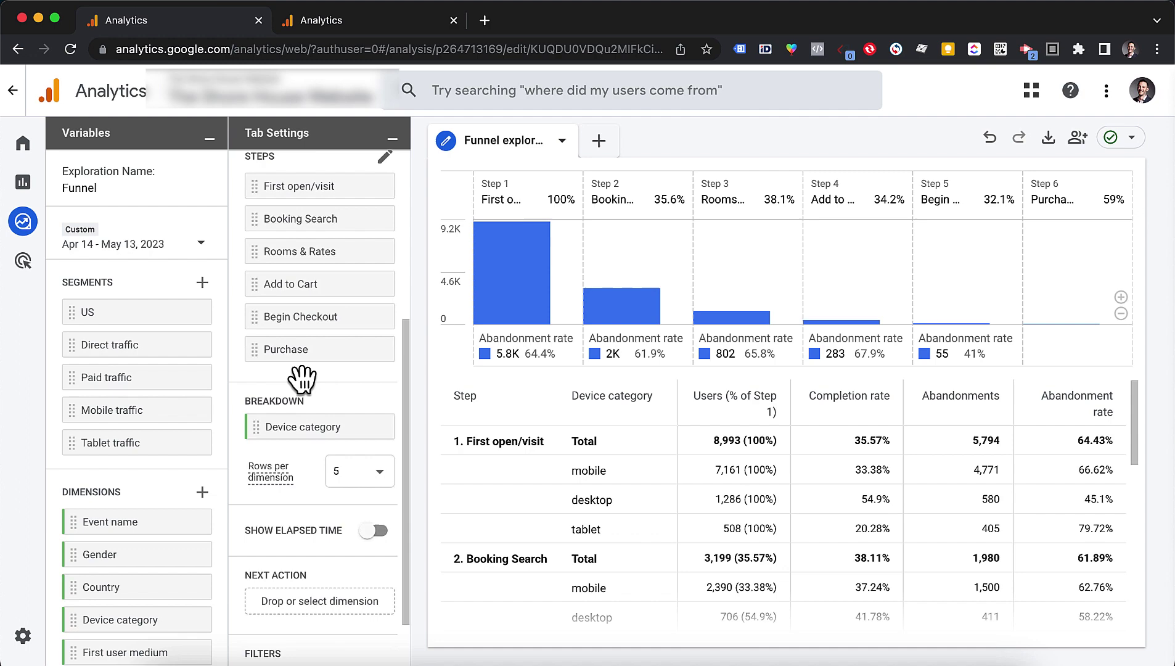
pyautogui.scroll(-1, 302, 378)
pyautogui.click(373, 371)
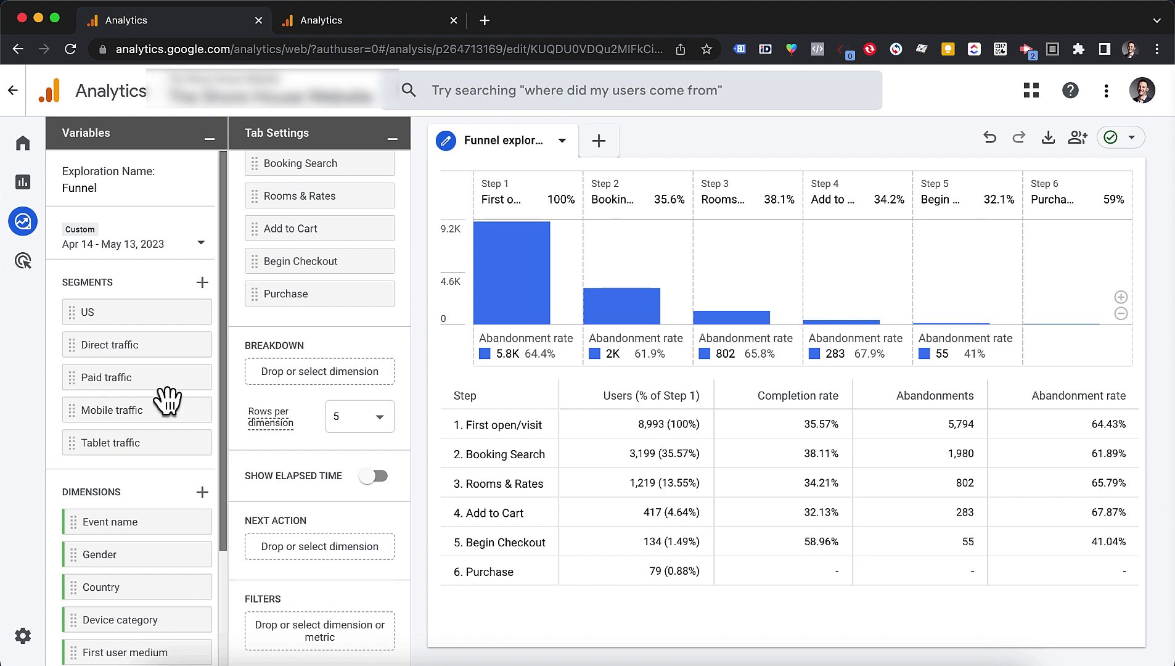
pyautogui.scroll(-1, 163, 398)
pyautogui.scroll(-3, 163, 398)
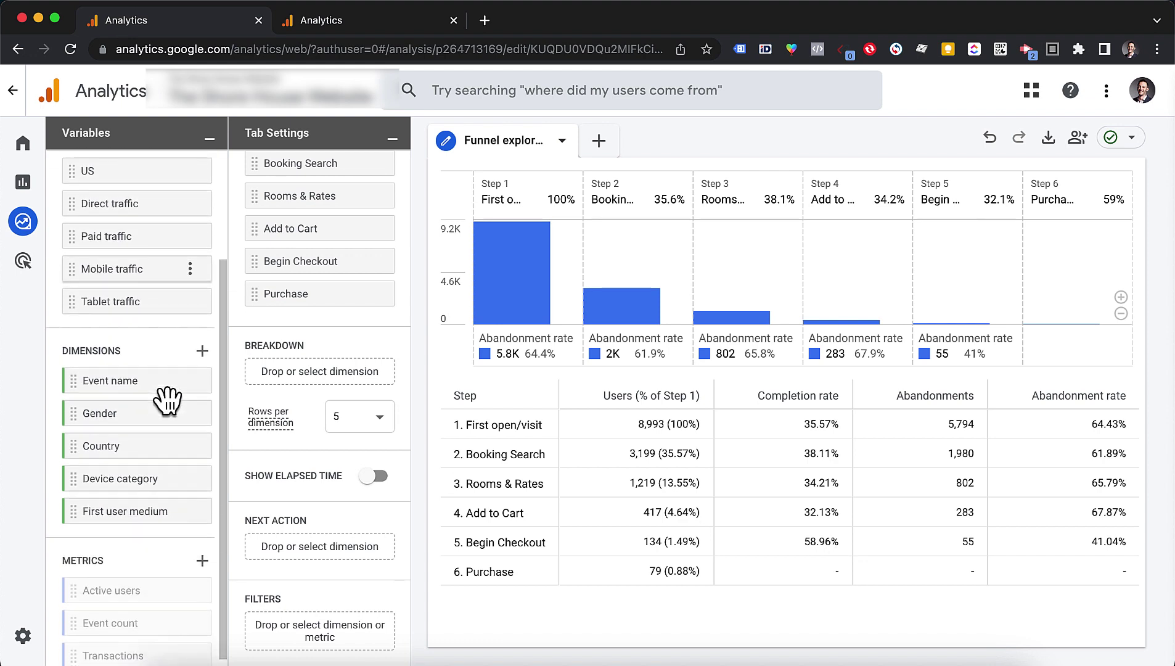
# Replace the Device category breakdown with Country.
pyautogui.doubleClick(95, 477)
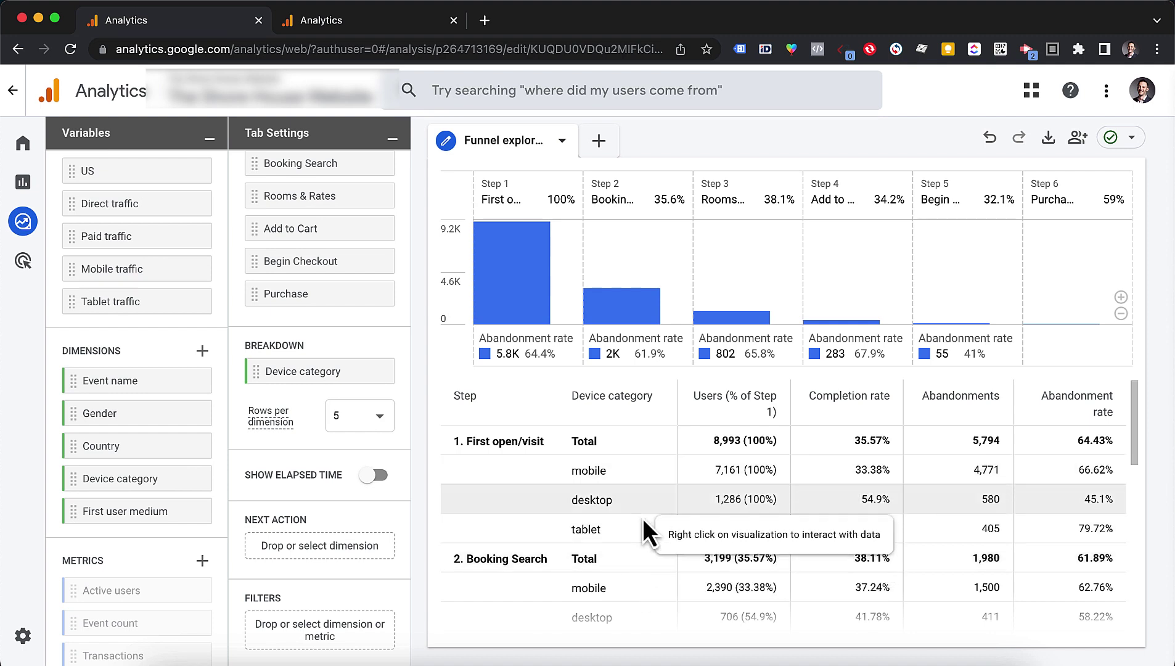
pyautogui.moveTo(94, 447)
pyautogui.mouseDown()
pyautogui.moveTo(284, 390)
pyautogui.moveTo(287, 378)
pyautogui.mouseUp()
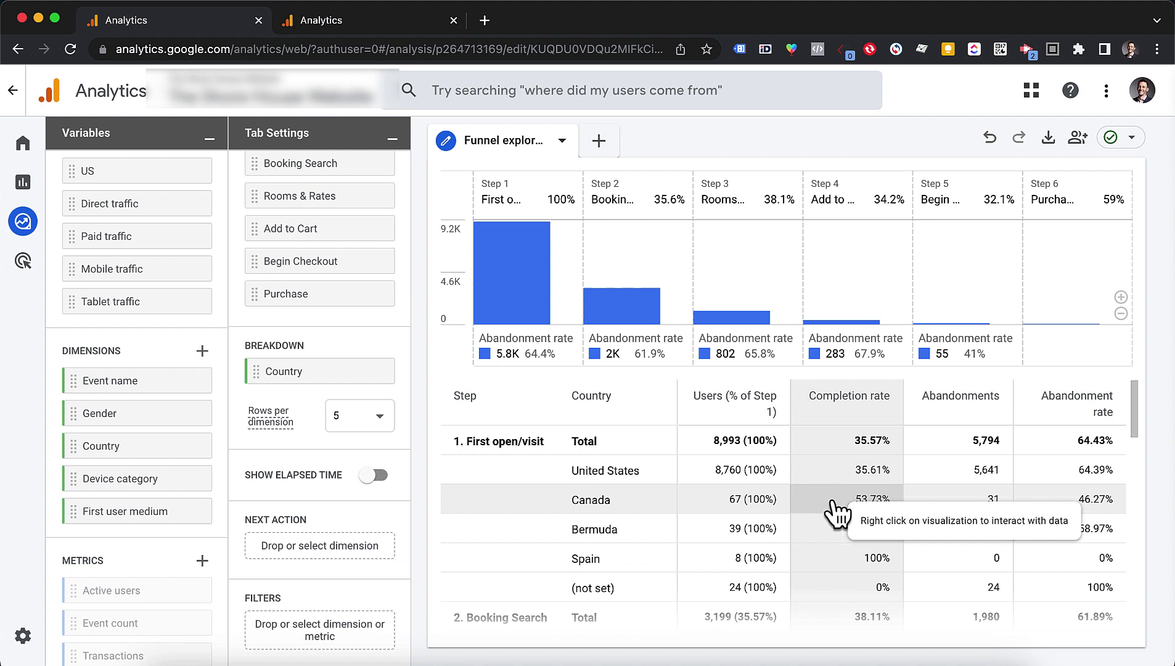